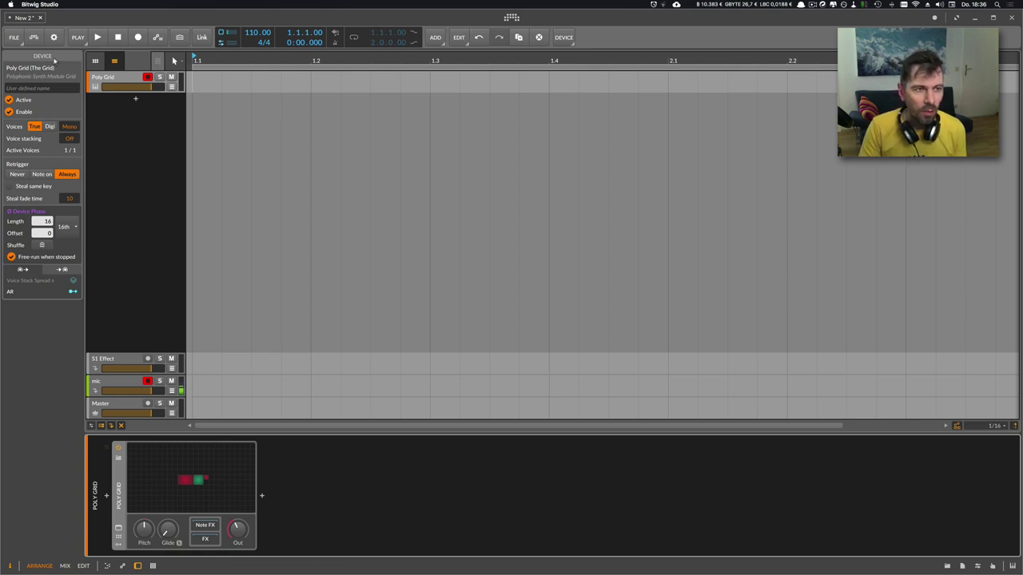
Check the installed content packages on the Bitwig dashboard, then return to the project.
{"action": "left_click", "coordinate": [511, 16]}
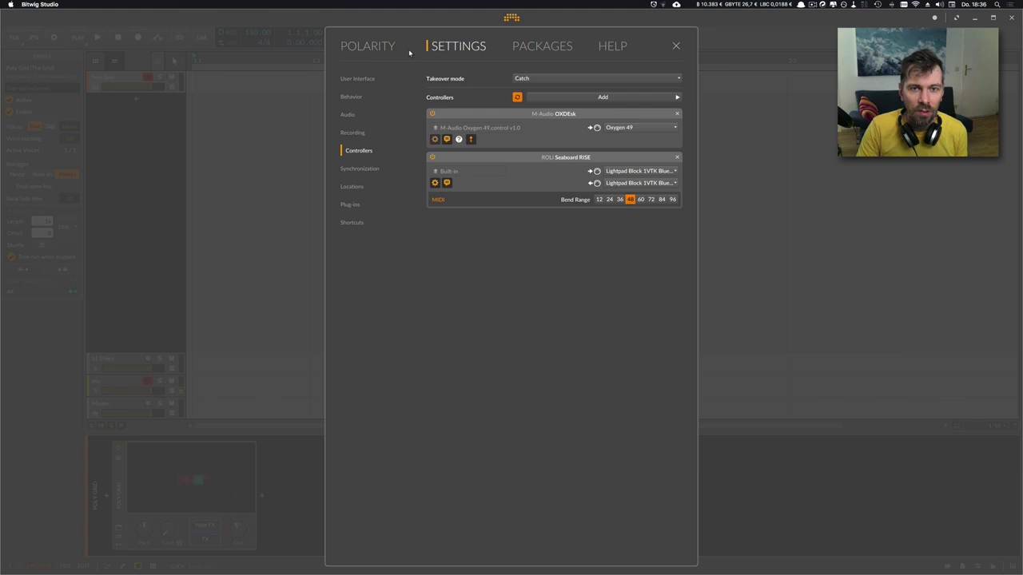
{"action": "left_click", "coordinate": [542, 46]}
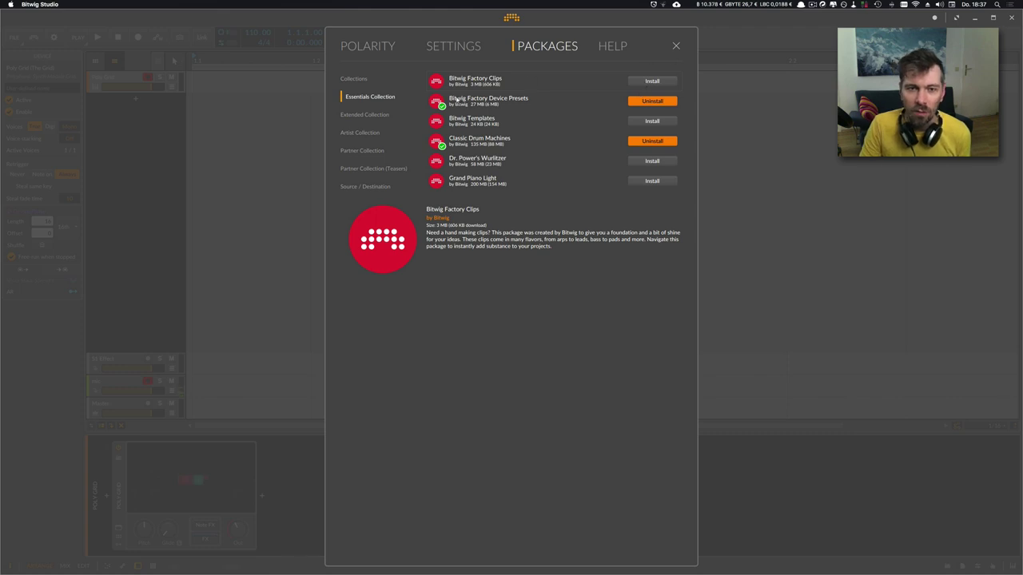
{"action": "left_click", "coordinate": [675, 47]}
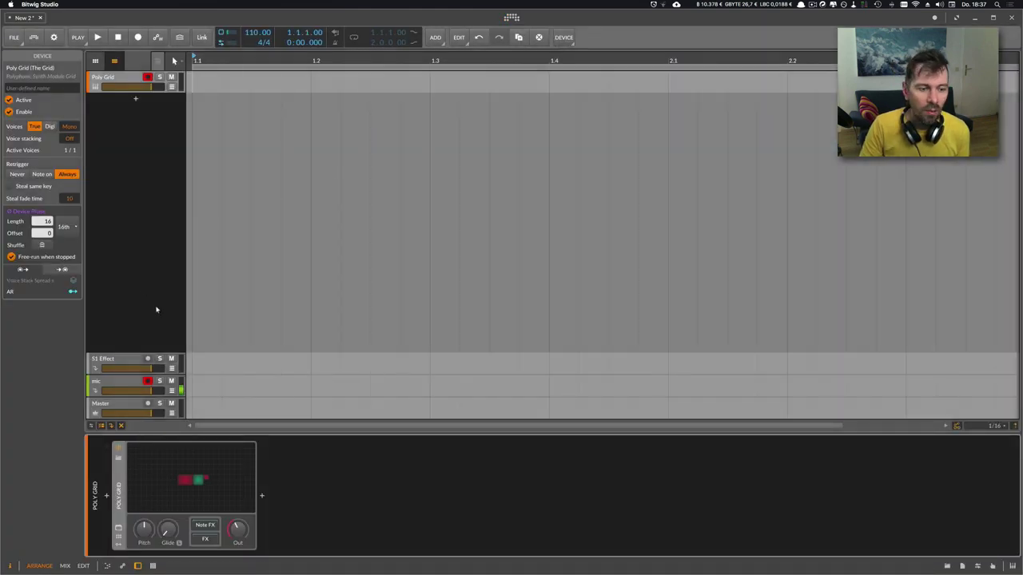
Open the Poly Grid's preset browser and filter it to presets by Polarity.
{"action": "left_click", "coordinate": [118, 496]}
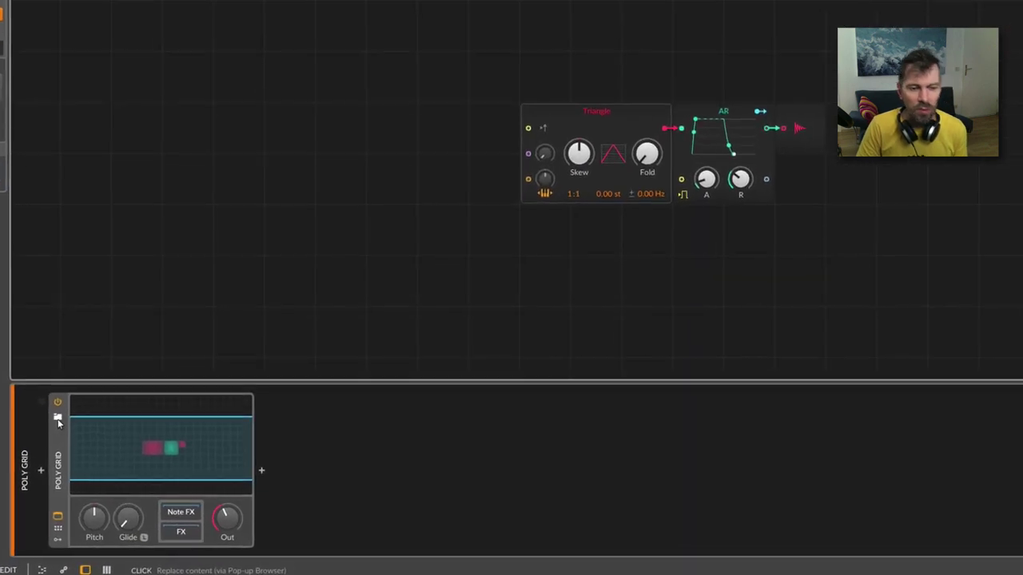
{"action": "left_click", "coordinate": [58, 419]}
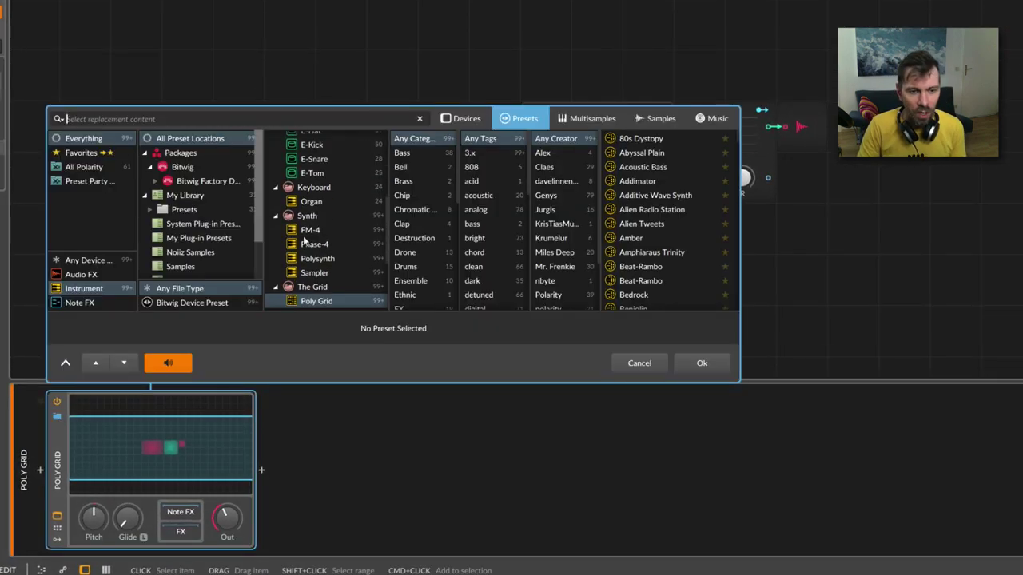
{"action": "scroll", "coordinate": [639, 231], "scroll_direction": "down", "scroll_amount": 3}
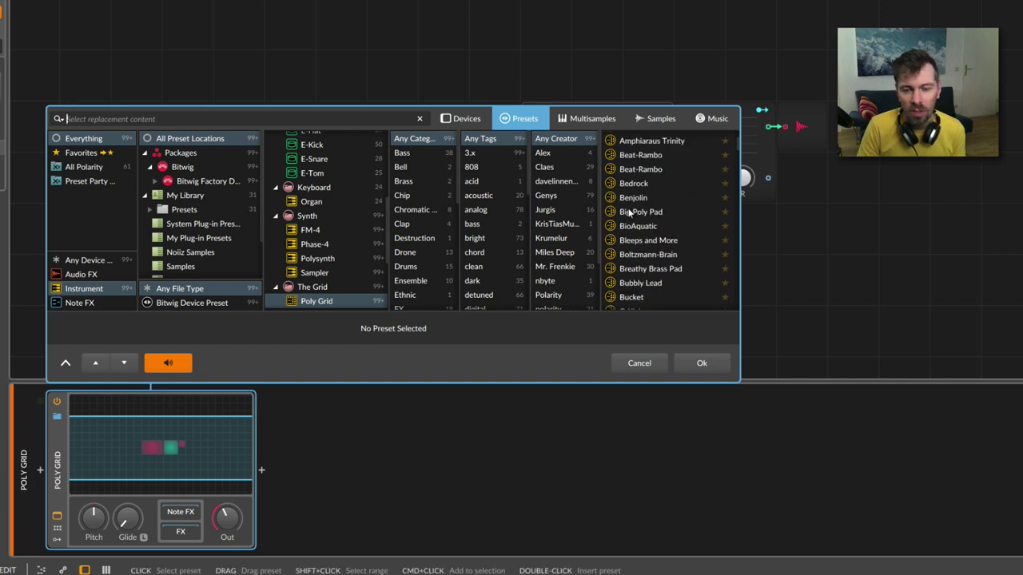
{"action": "scroll", "coordinate": [631, 211], "scroll_direction": "down", "scroll_amount": 1}
{"action": "scroll", "coordinate": [639, 216], "scroll_direction": "down", "scroll_amount": 15}
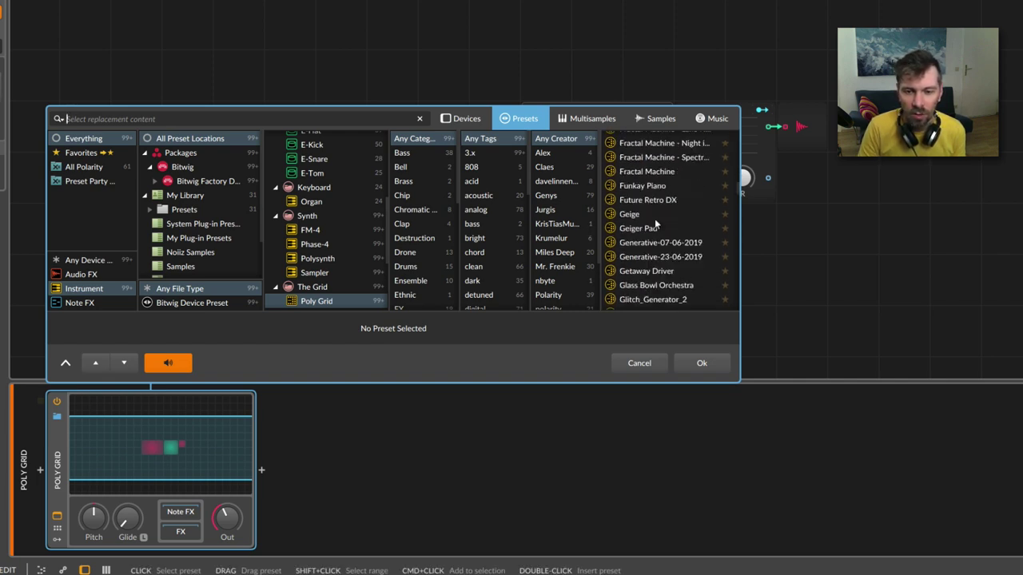
{"action": "scroll", "coordinate": [654, 226], "scroll_direction": "down", "scroll_amount": 5}
{"action": "scroll", "coordinate": [576, 223], "scroll_direction": "down", "scroll_amount": 3}
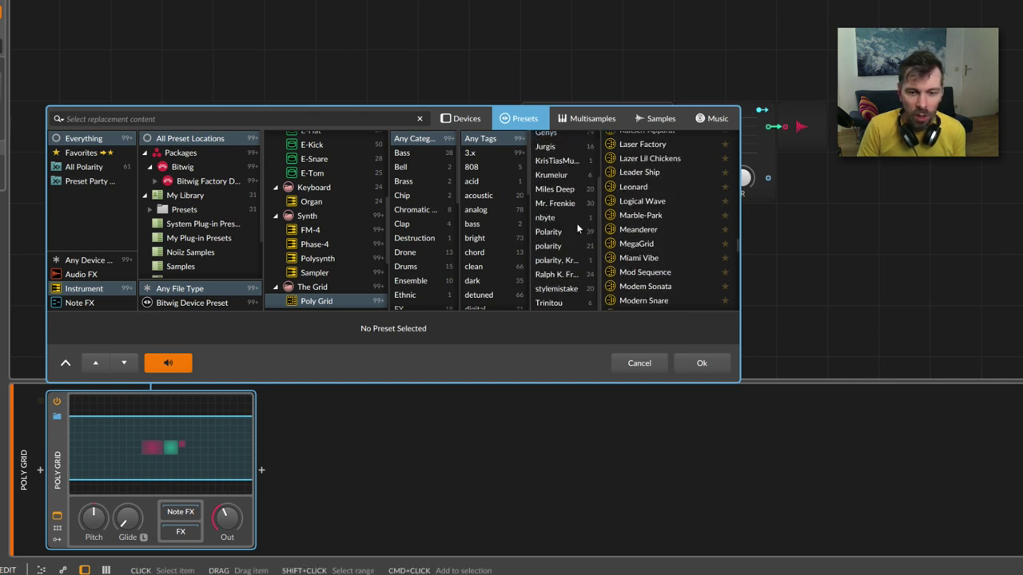
{"action": "left_click", "coordinate": [550, 232]}
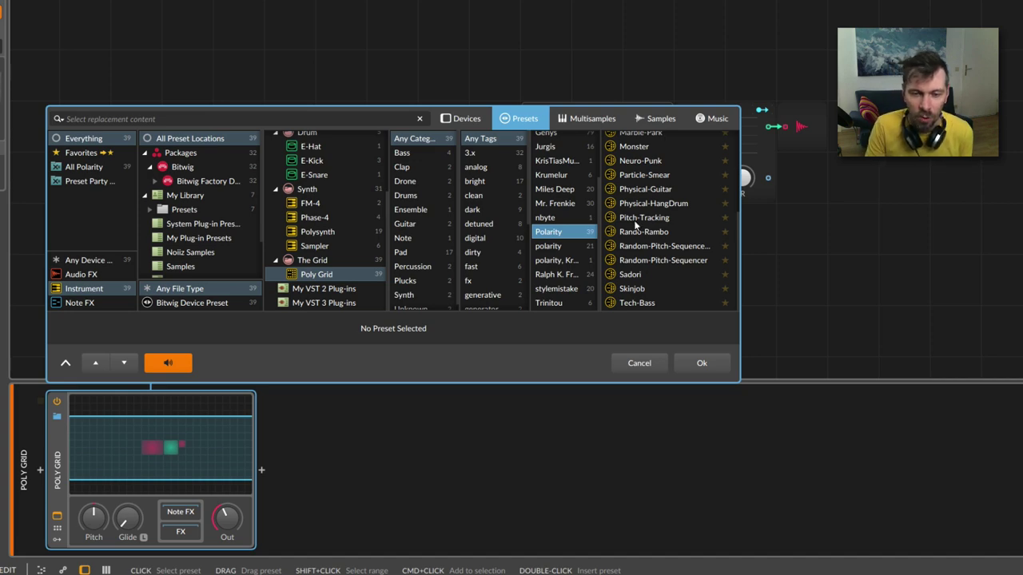
{"action": "scroll", "coordinate": [635, 226], "scroll_direction": "up", "scroll_amount": 3}
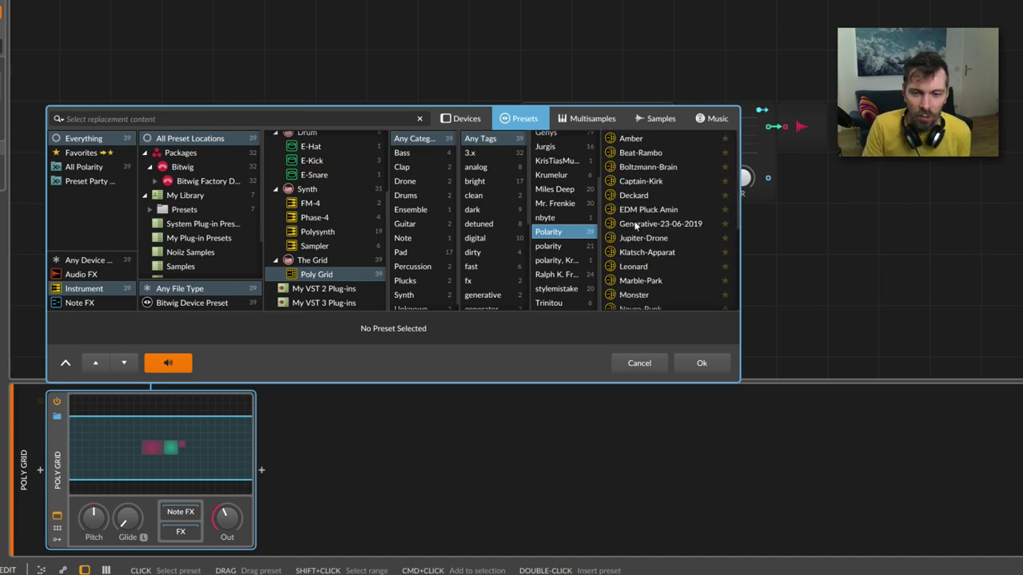
Preview and load Captain-Kirk, centre its modules, and marquee-select the seven MPE group modules.
{"action": "left_click", "coordinate": [643, 177]}
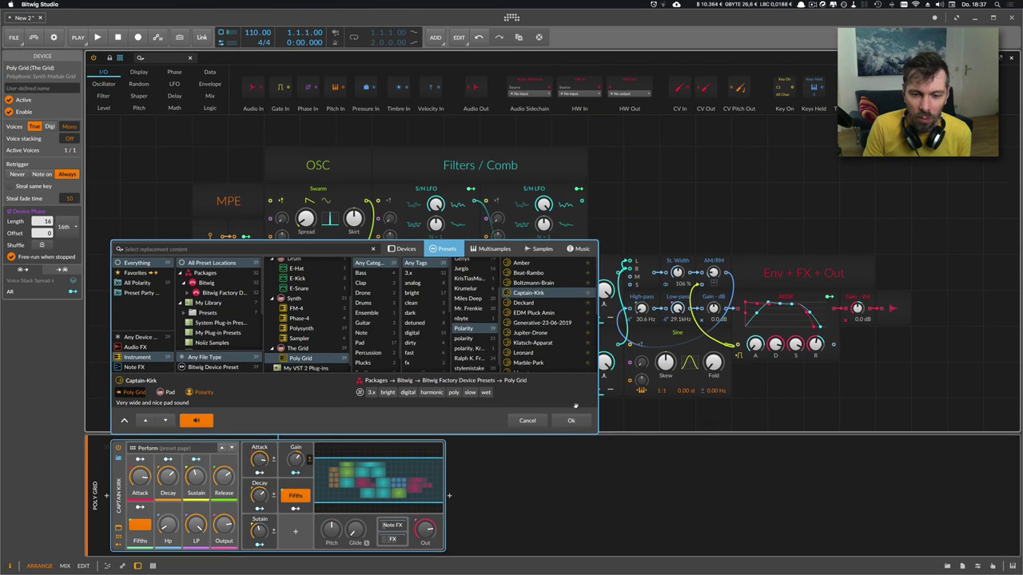
{"action": "left_click", "coordinate": [573, 419]}
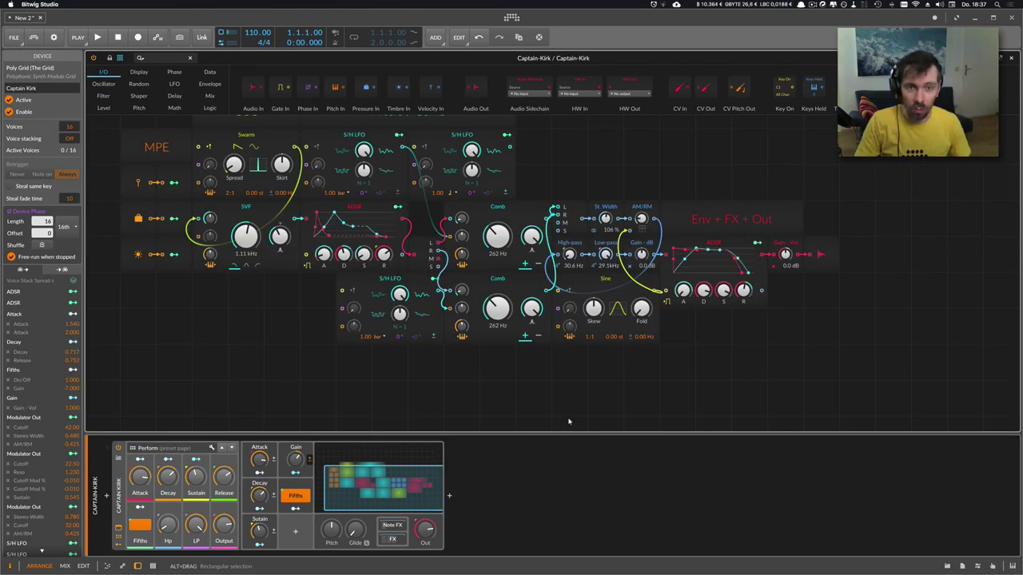
{"action": "scroll", "coordinate": [569, 207], "scroll_direction": "up", "scroll_amount": 1}
{"action": "left_click_drag", "start_coordinate": [569, 185], "coordinate": [623, 191]}
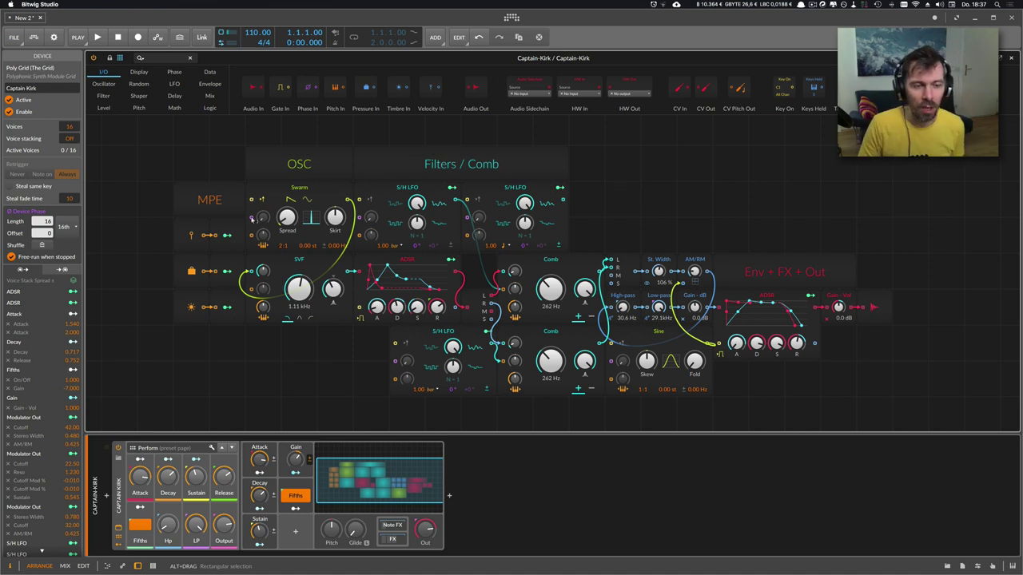
{"action": "left_click_drag", "start_coordinate": [160, 167], "coordinate": [223, 331]}
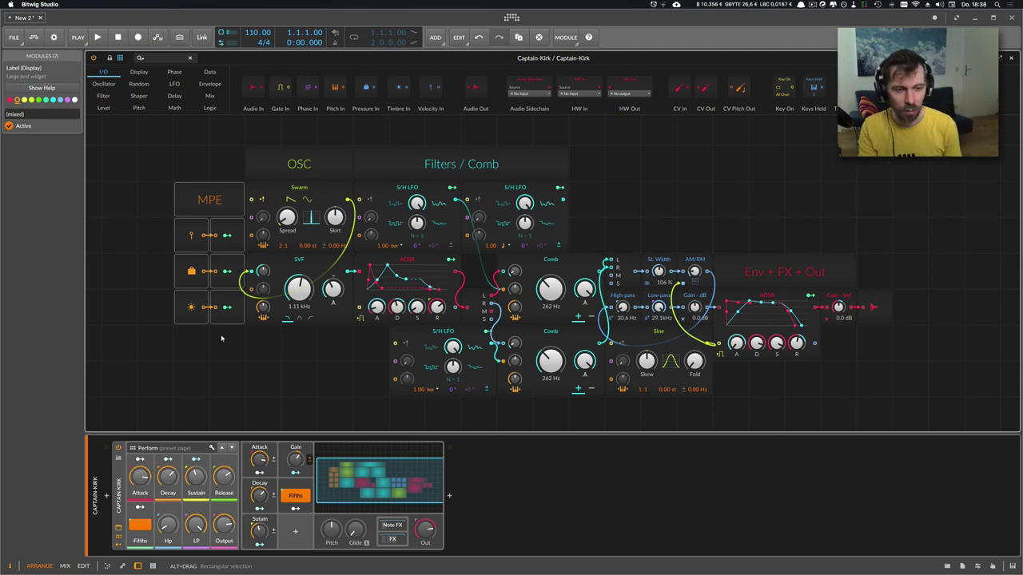
Deselect the MPE group modules on the Captain-Kirk grid.
{"action": "left_click", "coordinate": [222, 170]}
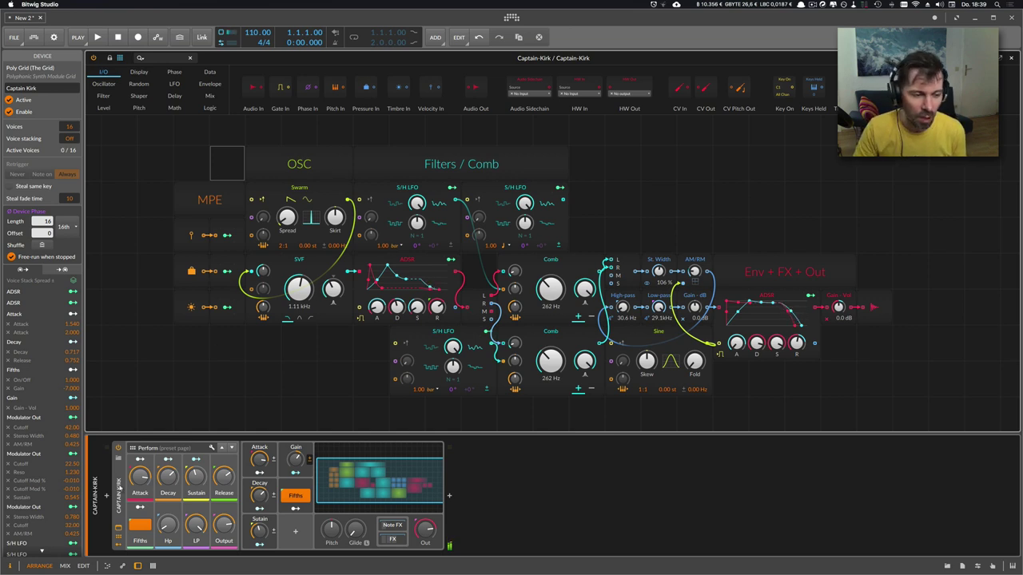
Preview Polarity's Beat-Rambo drum preset and load it in place of Captain-Kirk.
{"action": "left_click", "coordinate": [120, 465]}
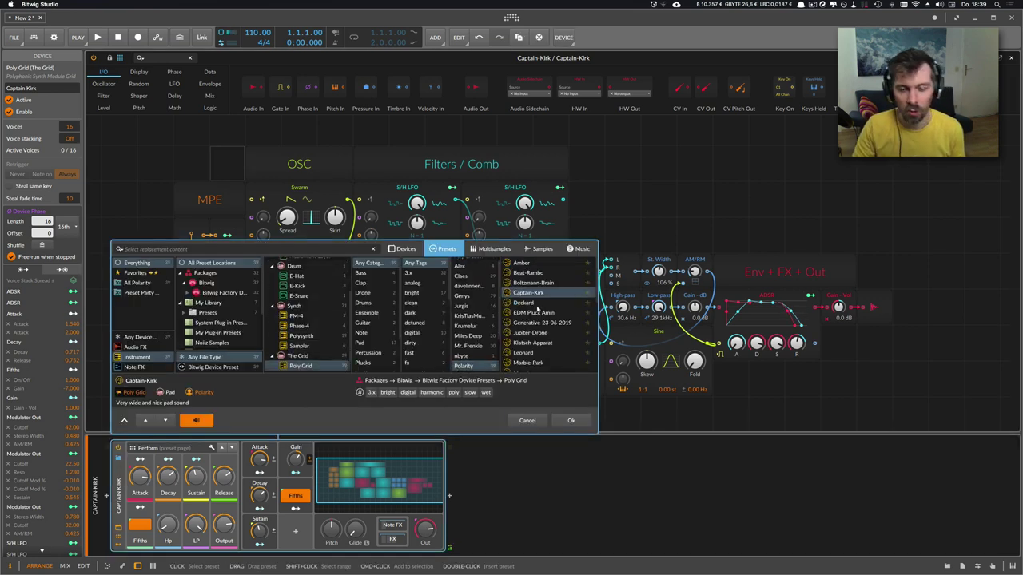
{"action": "scroll", "coordinate": [536, 312], "scroll_direction": "down", "scroll_amount": 10}
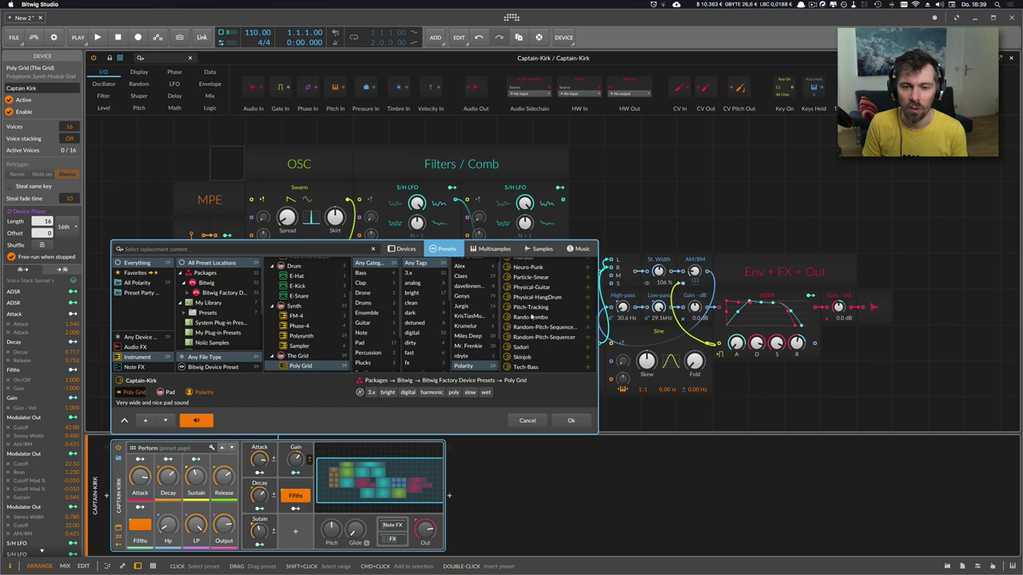
{"action": "scroll", "coordinate": [532, 316], "scroll_direction": "up", "scroll_amount": 10}
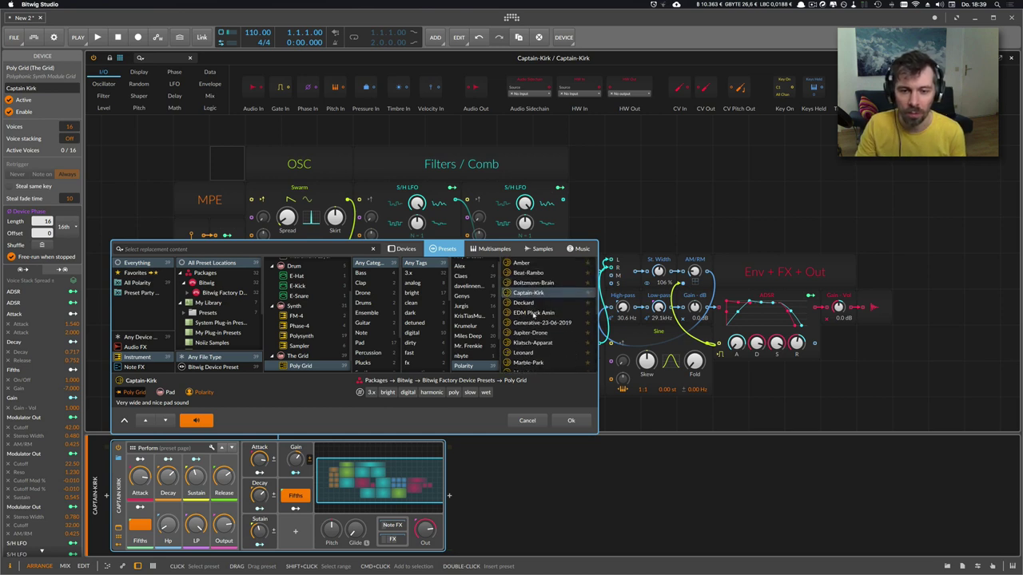
{"action": "left_click", "coordinate": [528, 274]}
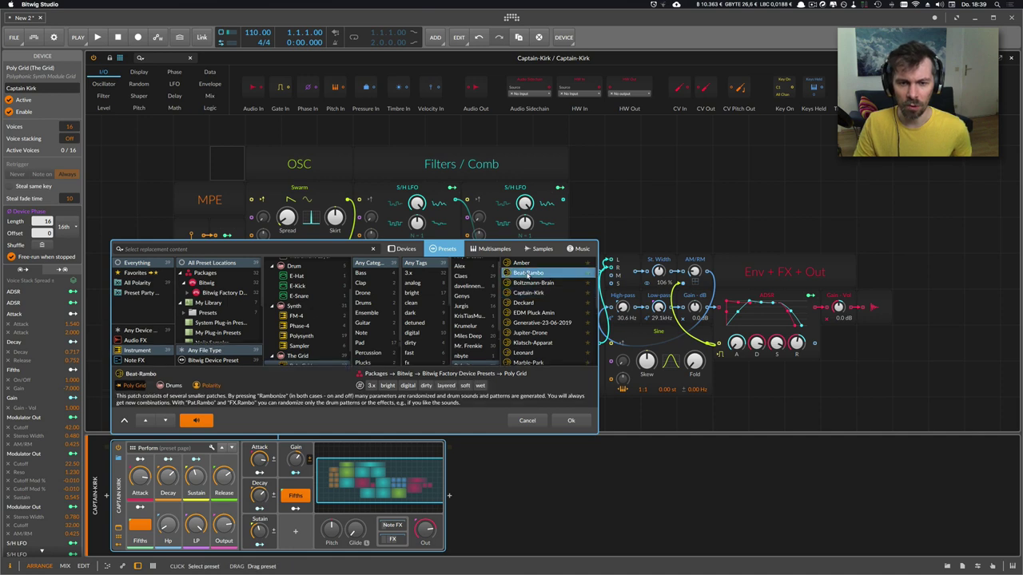
{"action": "left_click", "coordinate": [569, 421]}
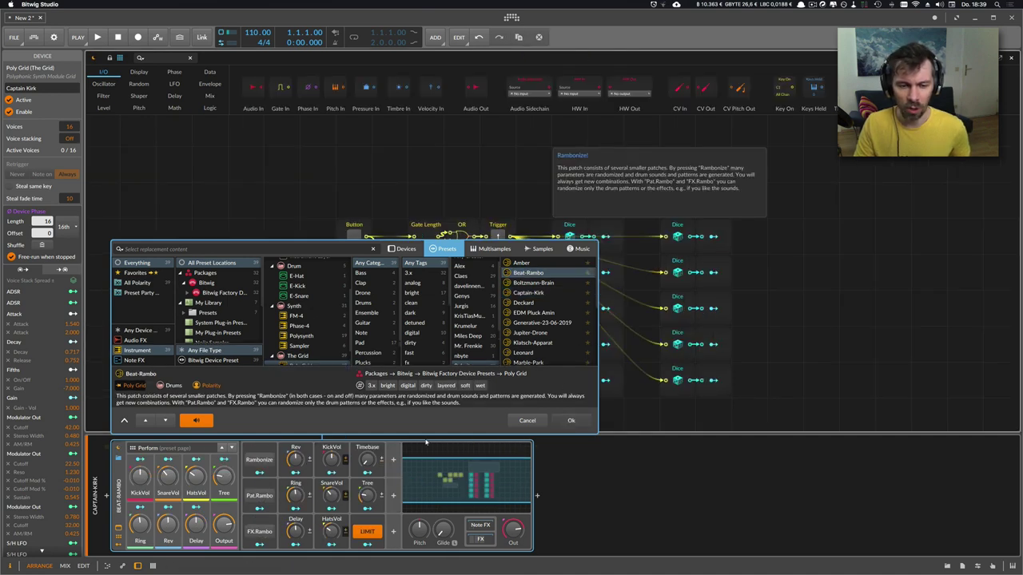
{"action": "key", "text": "Return"}
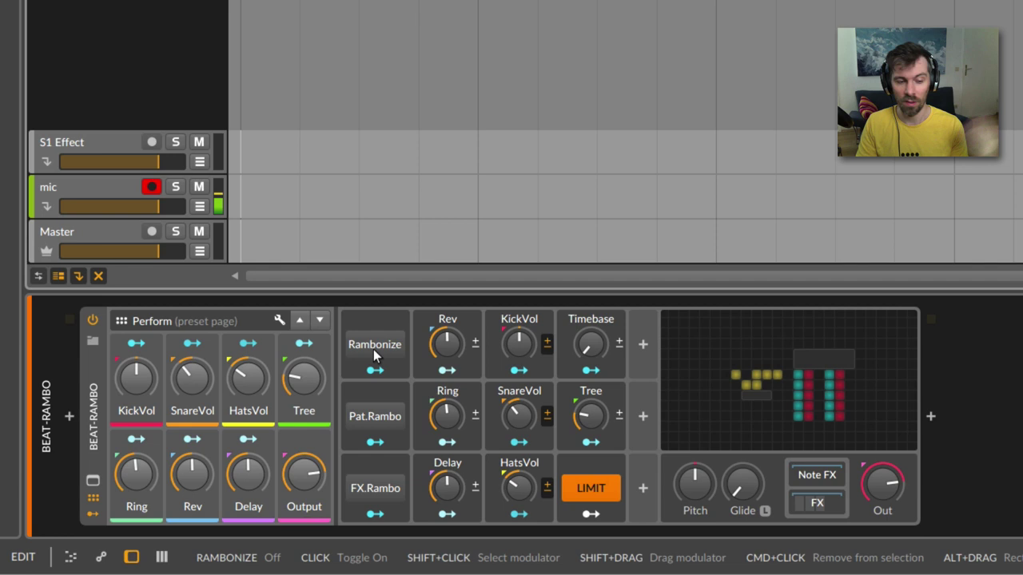
Randomize the whole drum kit several times with the Rambonize button.
{"action": "left_click", "coordinate": [372, 349]}
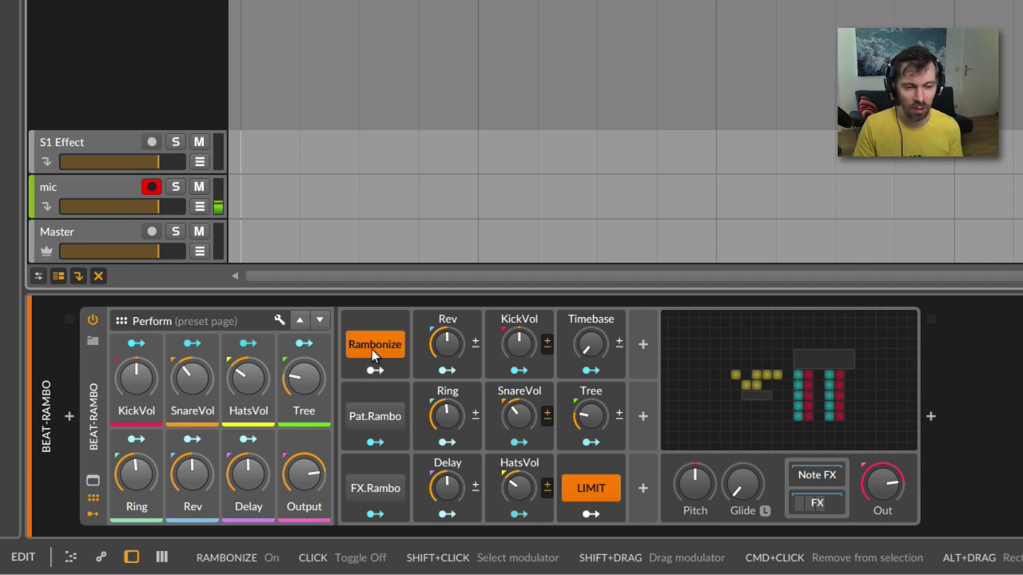
{"action": "left_click", "coordinate": [371, 348]}
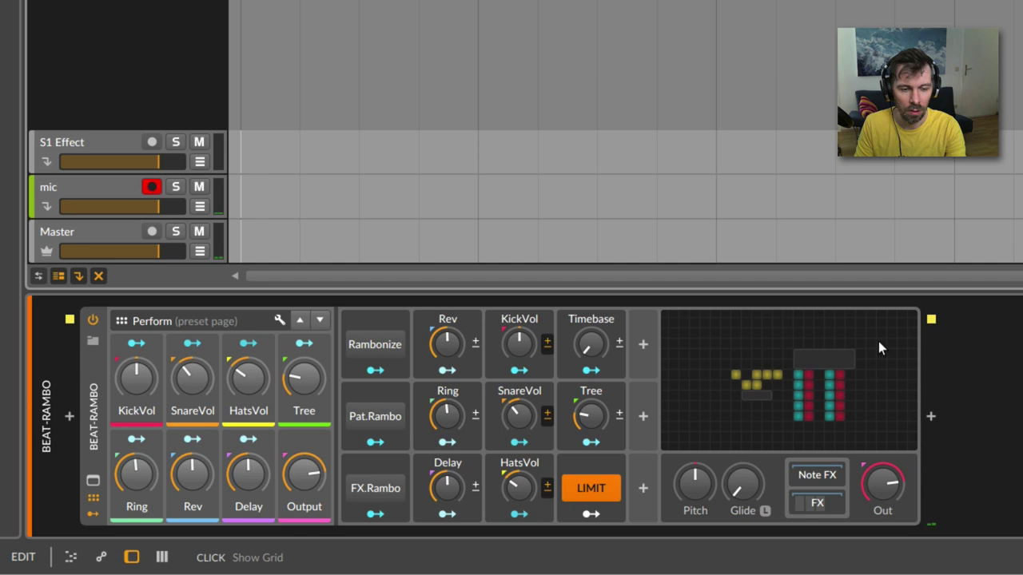
{"action": "left_click", "coordinate": [383, 347]}
{"action": "left_click", "coordinate": [382, 346]}
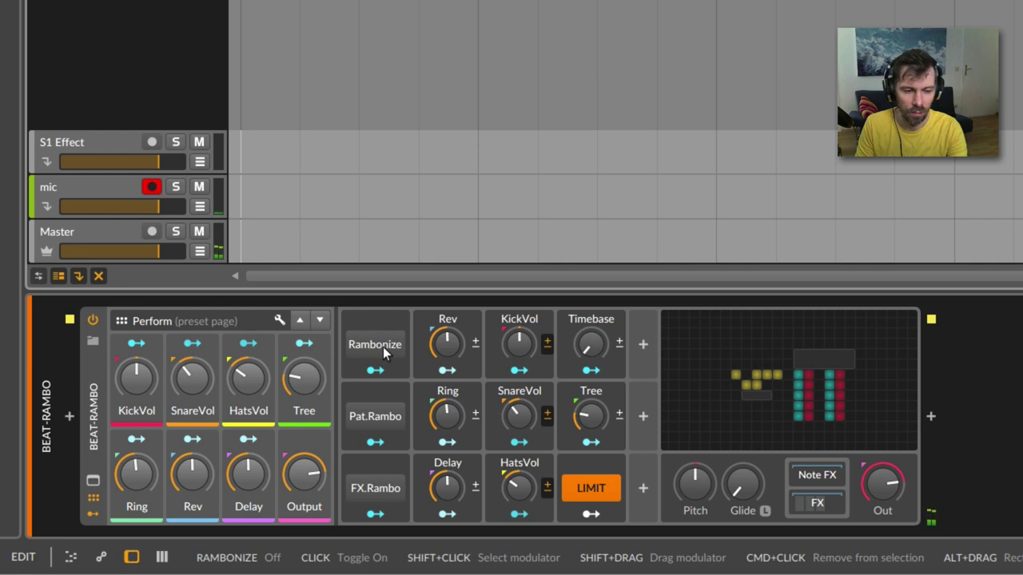
{"action": "left_click", "coordinate": [383, 347]}
{"action": "left_click", "coordinate": [383, 346]}
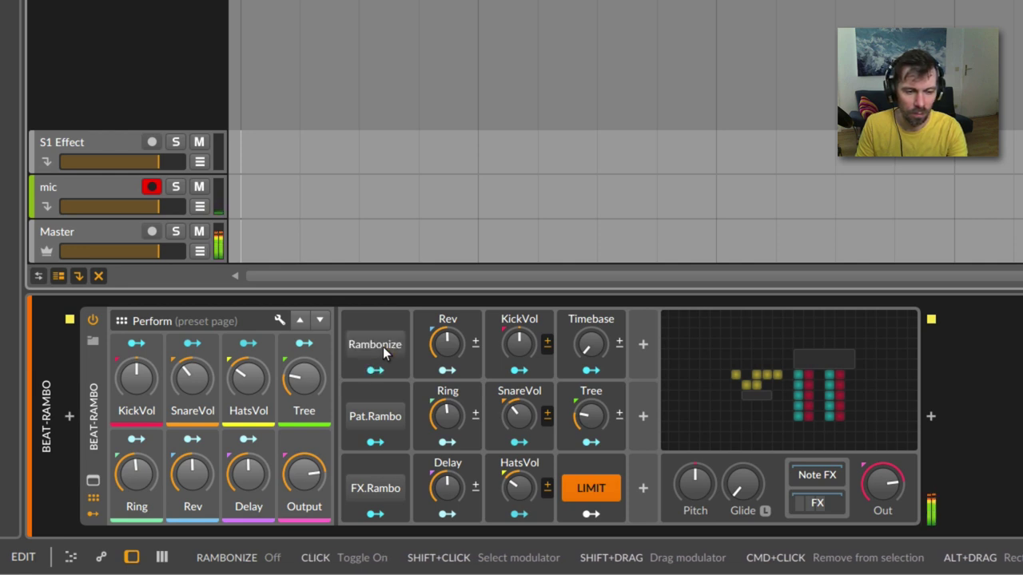
{"action": "left_click", "coordinate": [382, 346]}
{"action": "left_click", "coordinate": [382, 346]}
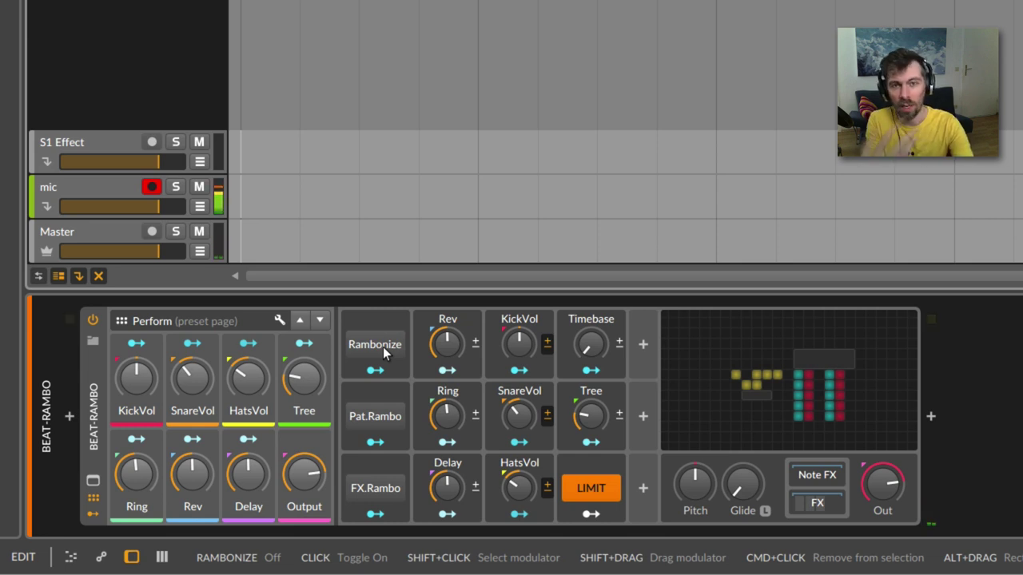
Randomize only the drum pattern repeatedly with Pat.Rambo.
{"action": "left_click", "coordinate": [380, 417]}
{"action": "left_click", "coordinate": [380, 417]}
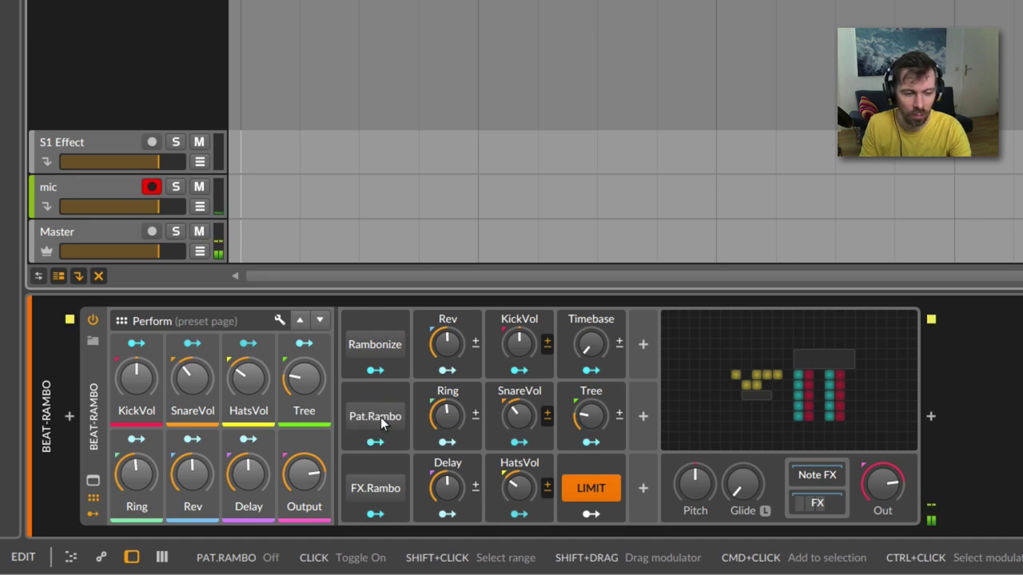
{"action": "left_click", "coordinate": [380, 417]}
{"action": "left_click", "coordinate": [380, 417]}
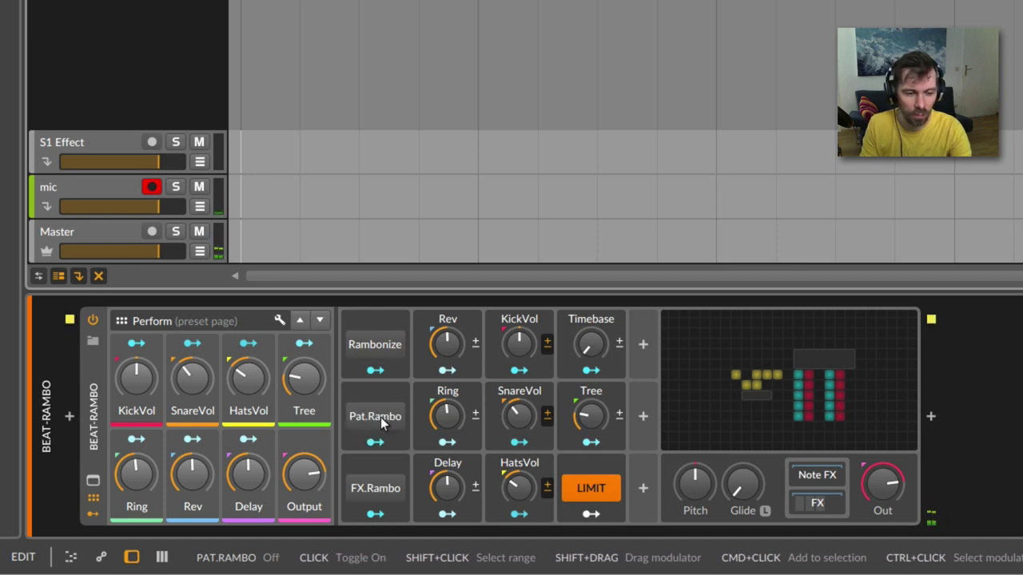
{"action": "left_click", "coordinate": [380, 417]}
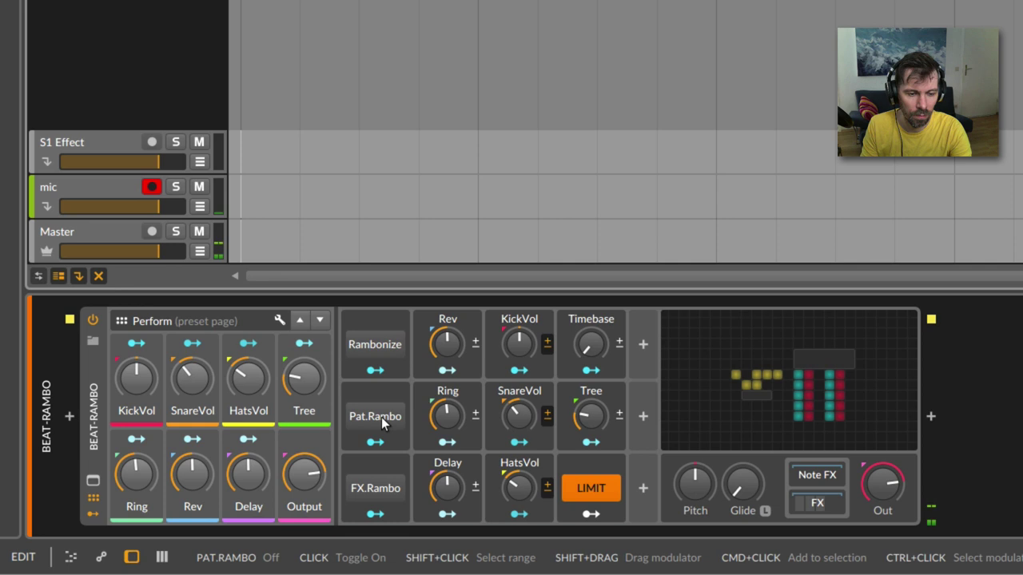
{"action": "left_click", "coordinate": [381, 417]}
{"action": "left_click", "coordinate": [381, 417]}
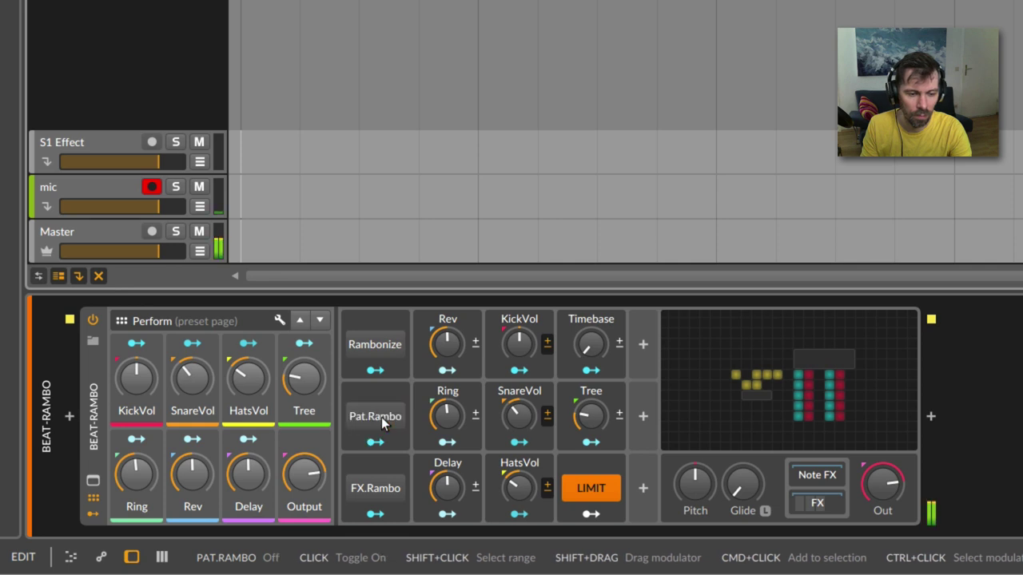
{"action": "left_click", "coordinate": [381, 417]}
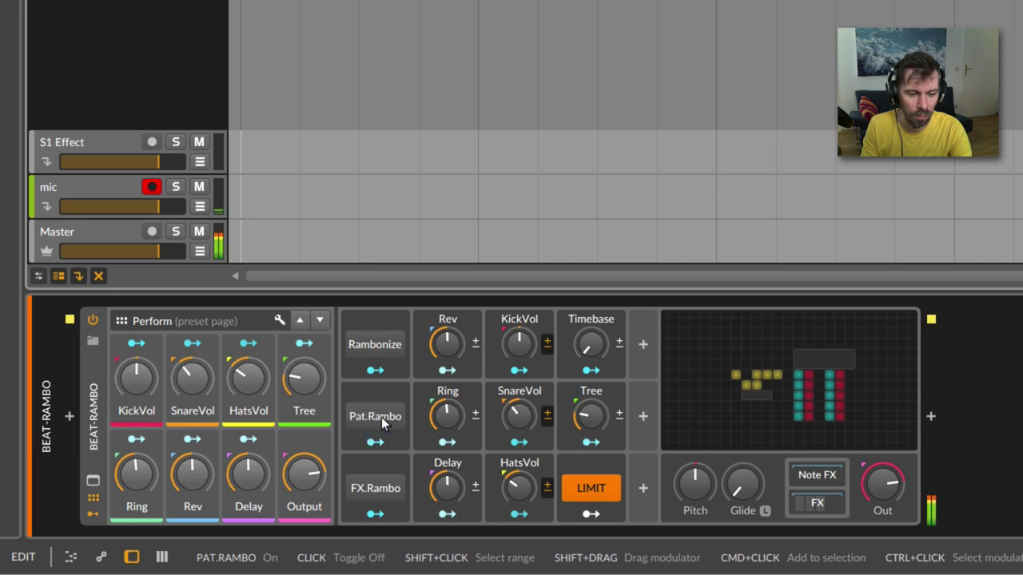
{"action": "left_click", "coordinate": [381, 417]}
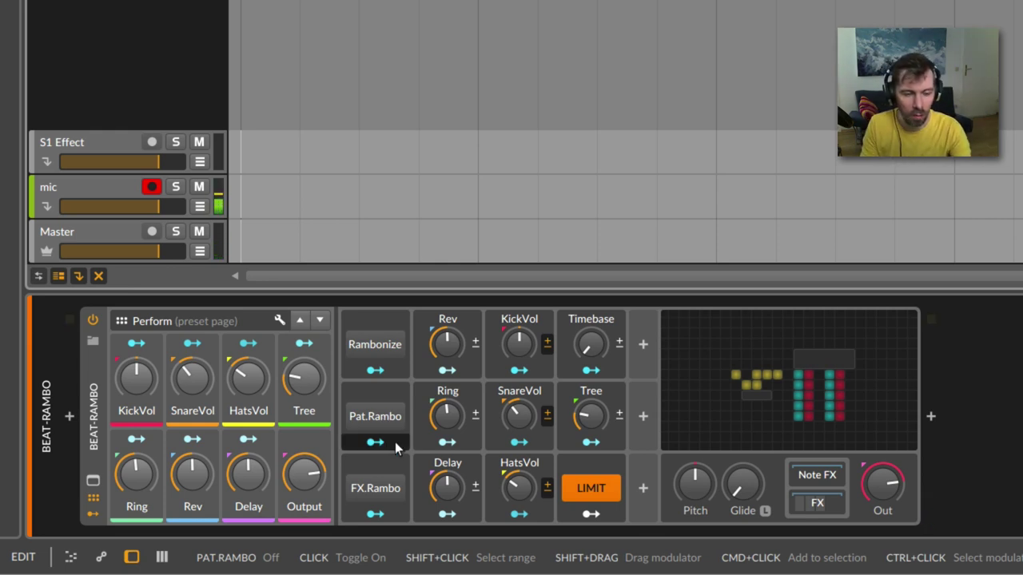
Randomize the effects three times with FX.Rambo, then adjust the Tree and Timebase macros.
{"action": "left_click", "coordinate": [388, 492]}
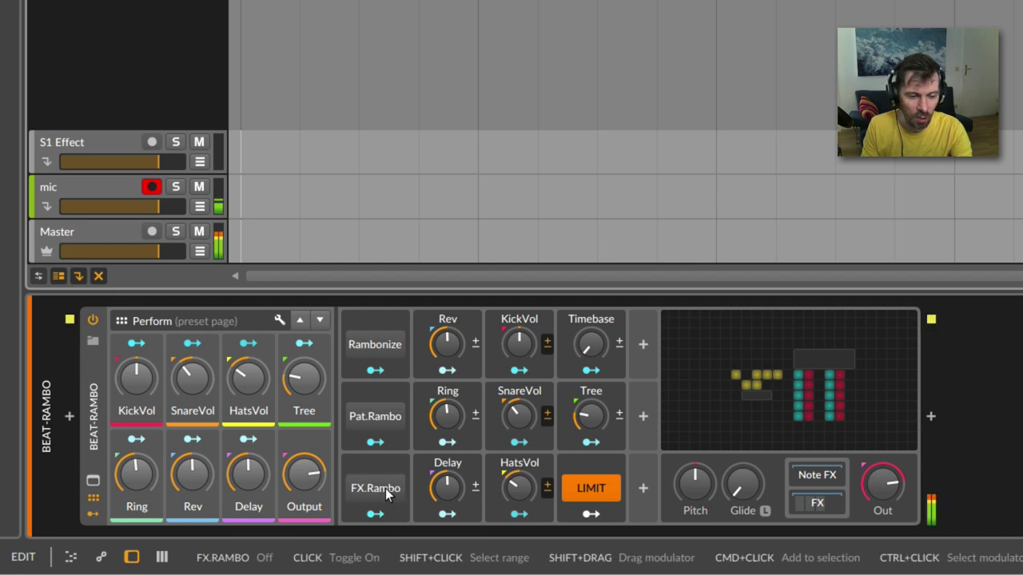
{"action": "left_click", "coordinate": [377, 494]}
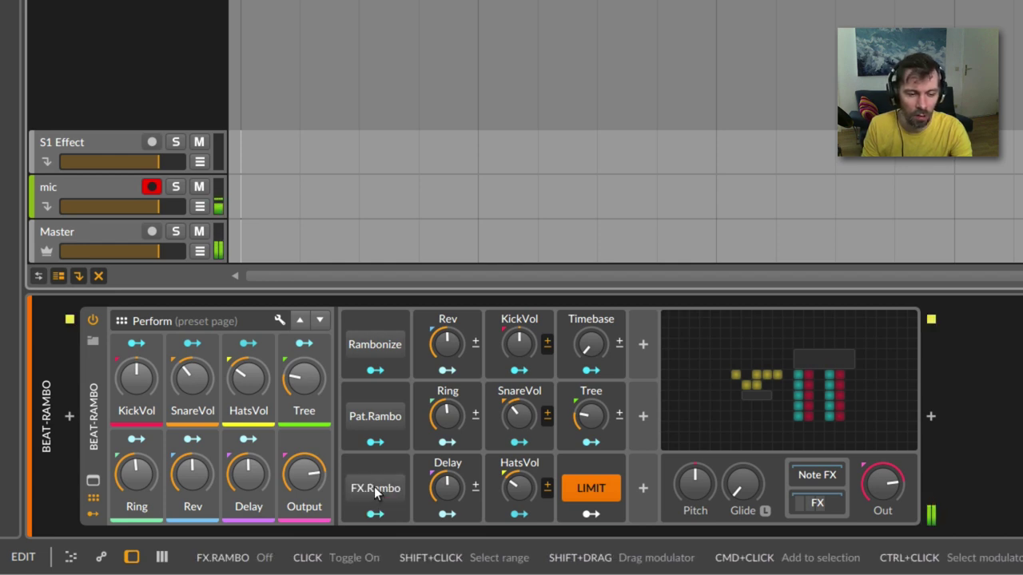
{"action": "left_click", "coordinate": [377, 493]}
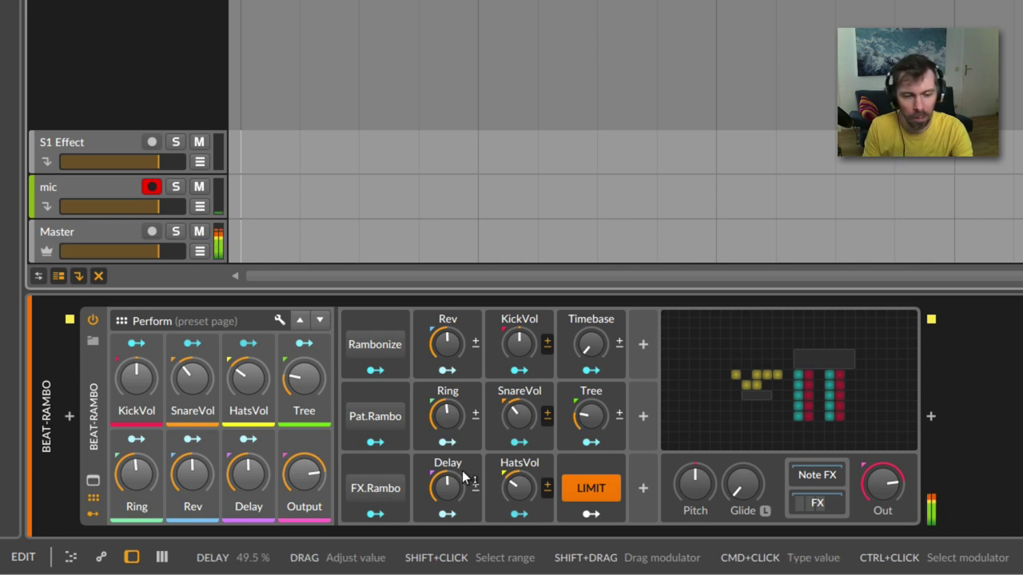
{"action": "left_click_drag", "start_coordinate": [590, 415], "coordinate": [590, 435]}
{"action": "left_click_drag", "start_coordinate": [590, 344], "coordinate": [591, 402]}
Switch Rambonize on to re-randomize the full kit, then off again.
{"action": "left_click", "coordinate": [382, 349]}
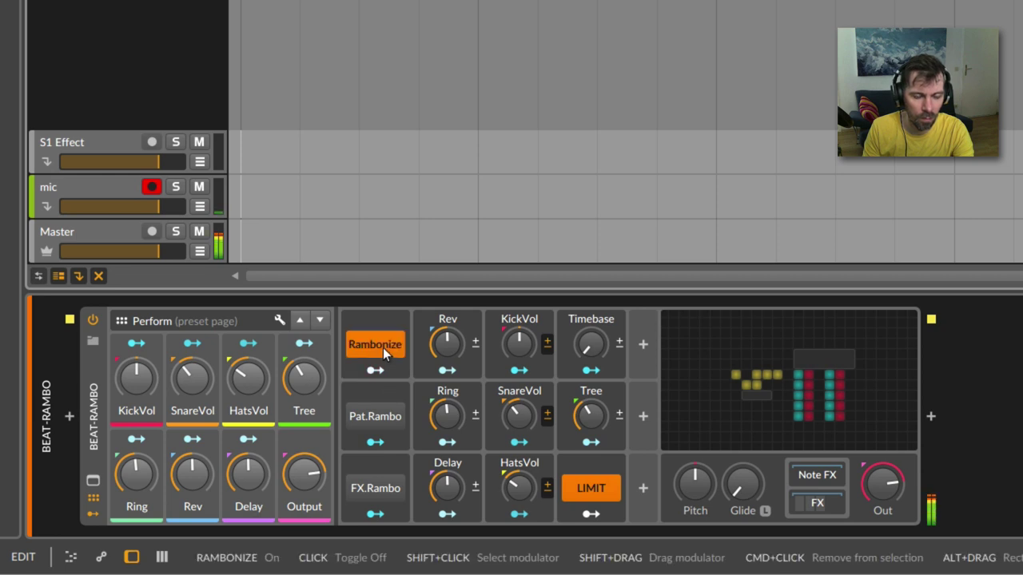
{"action": "left_click", "coordinate": [382, 347]}
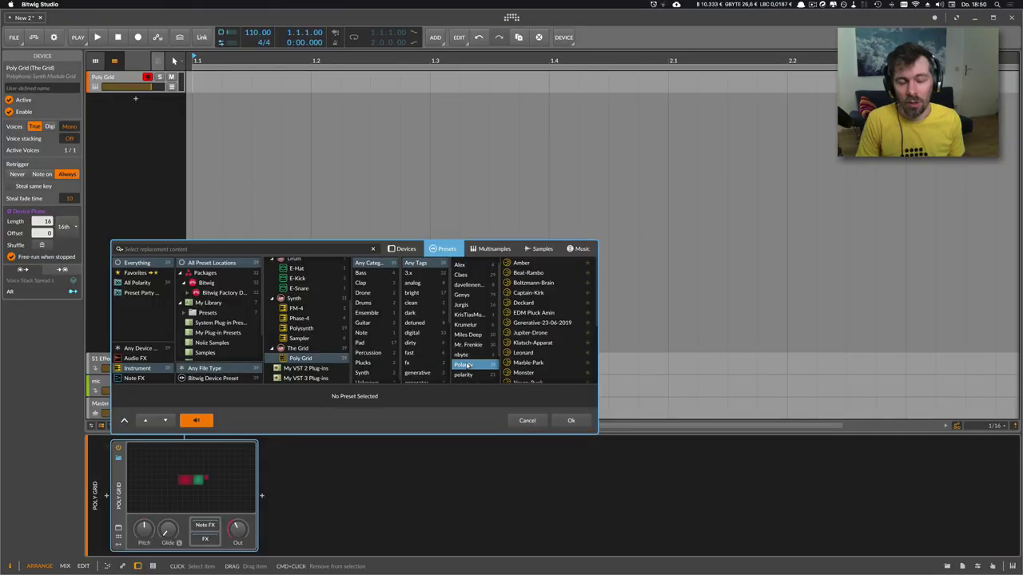
Find Rando-Rambo among the Polarity presets, preview it, and load it onto the track.
{"action": "scroll", "coordinate": [527, 302], "scroll_direction": "down", "scroll_amount": 2}
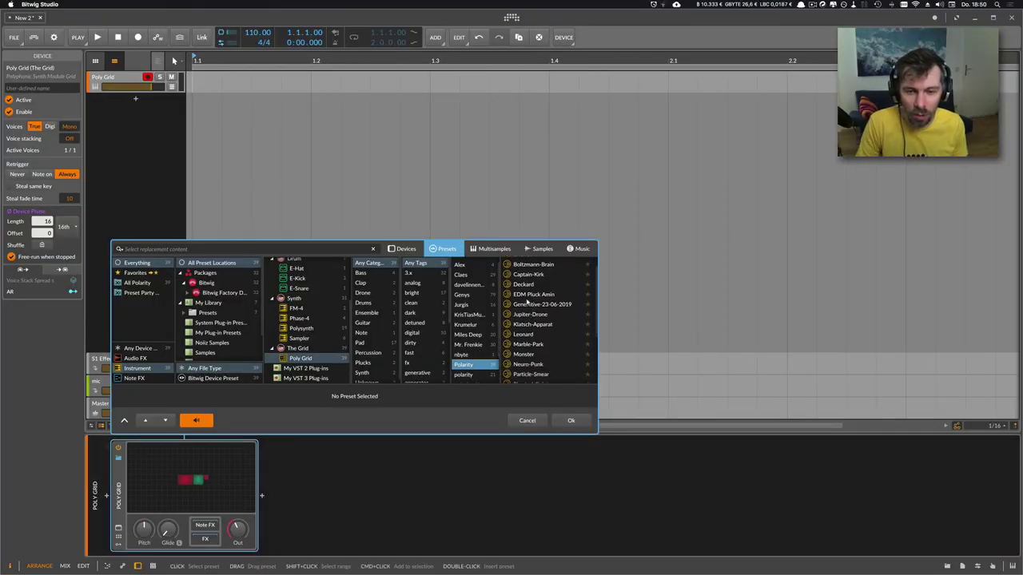
{"action": "scroll", "coordinate": [528, 302], "scroll_direction": "down", "scroll_amount": 8}
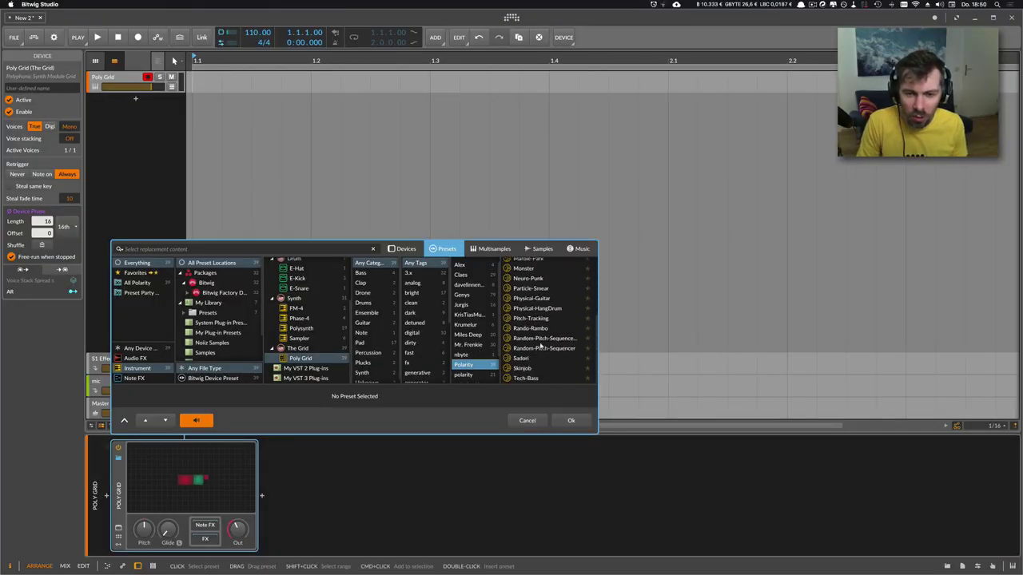
{"action": "left_click", "coordinate": [532, 329]}
{"action": "double_click", "coordinate": [532, 328]}
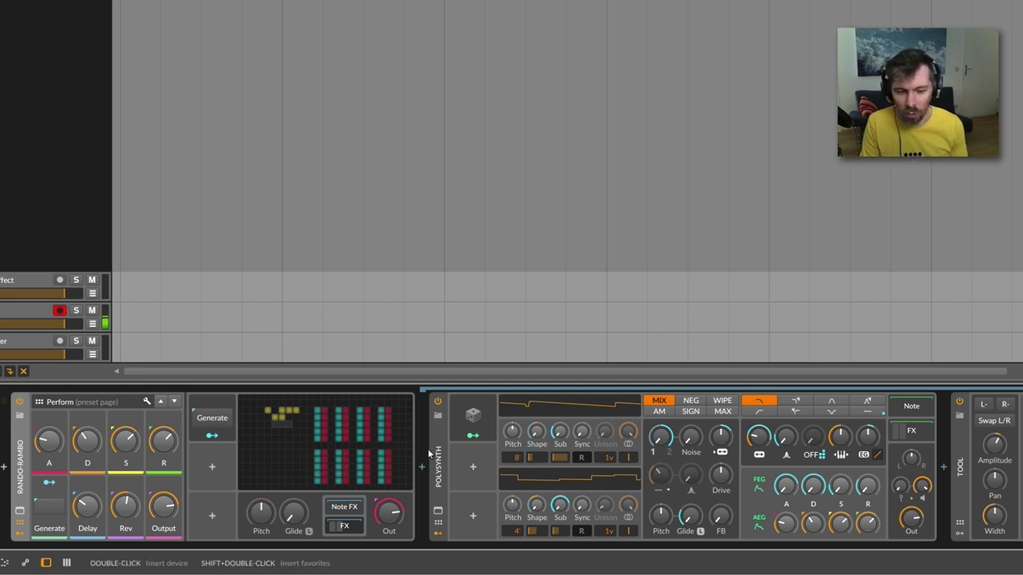
Toggle Generate repeatedly to audition random Polysynth patches, leaving it switched on.
{"action": "left_click", "coordinate": [212, 419]}
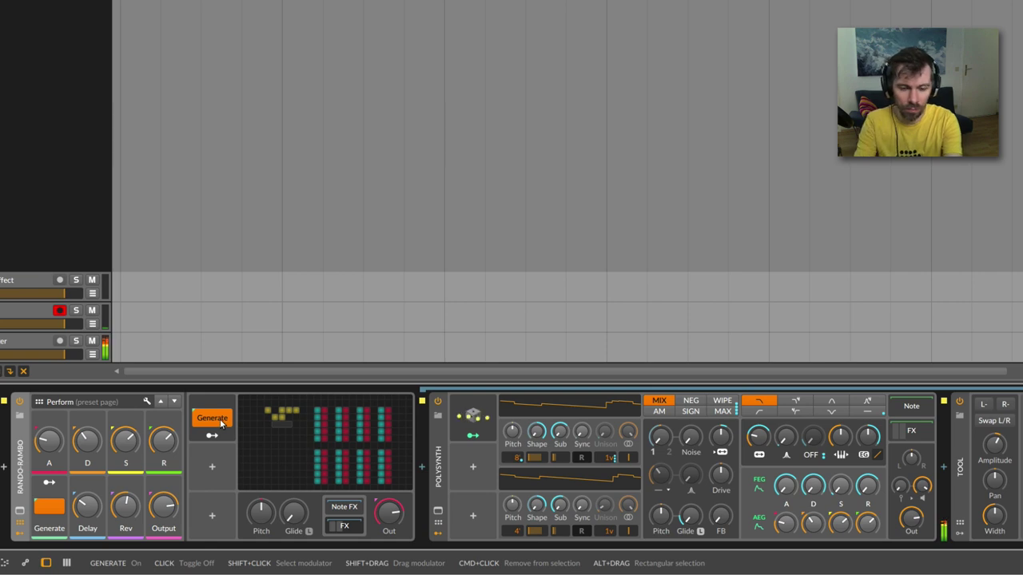
{"action": "left_click", "coordinate": [212, 419]}
{"action": "left_click", "coordinate": [212, 419]}
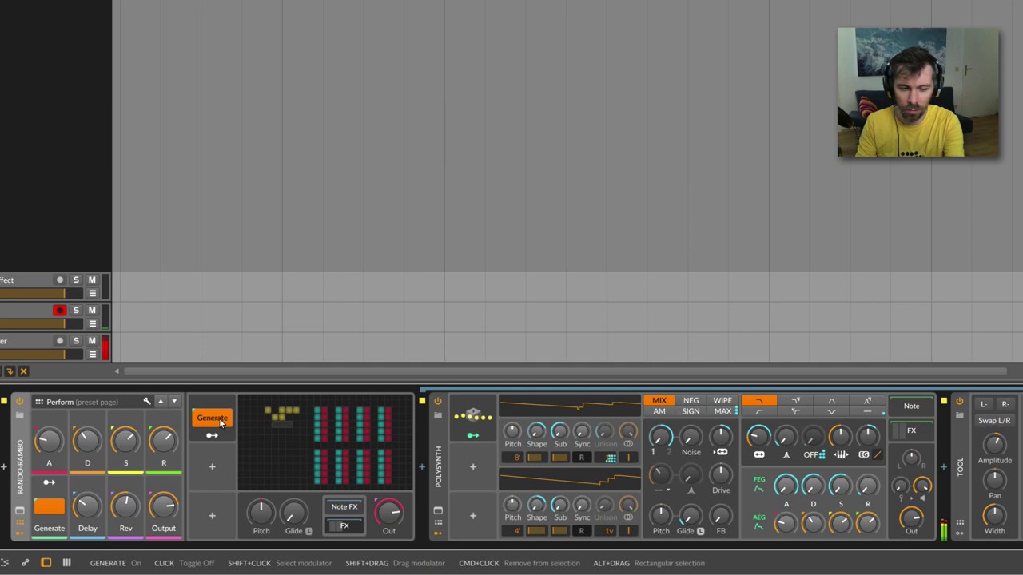
{"action": "left_click", "coordinate": [221, 424]}
{"action": "left_click", "coordinate": [221, 424]}
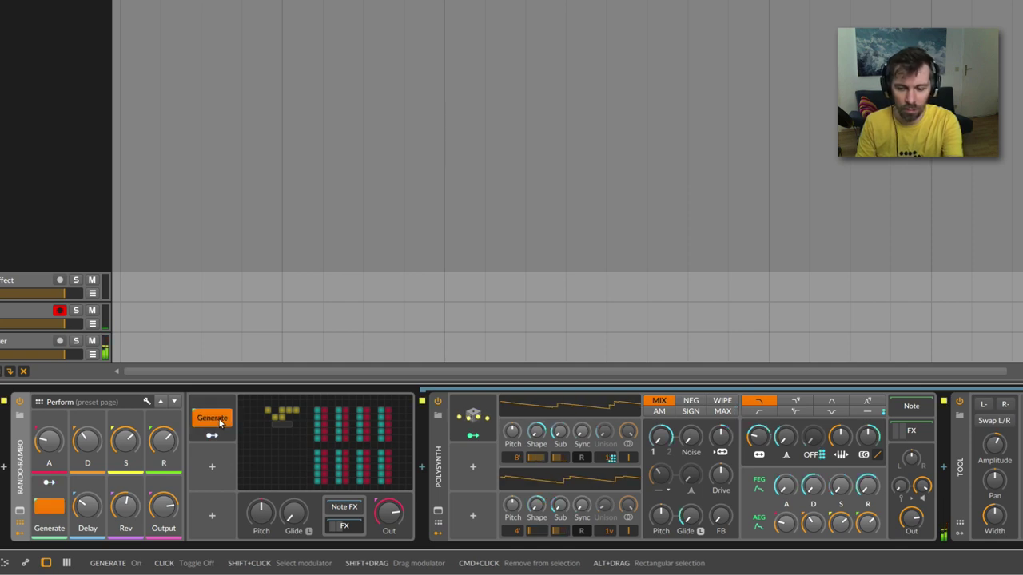
{"action": "left_click", "coordinate": [221, 423]}
{"action": "left_click", "coordinate": [222, 424]}
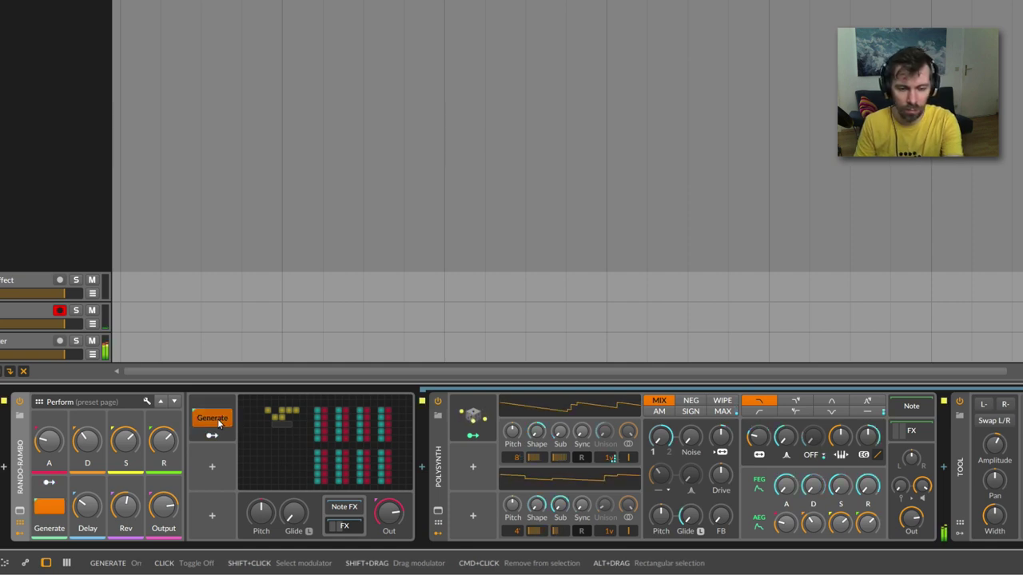
{"action": "left_click", "coordinate": [218, 423]}
{"action": "left_click", "coordinate": [218, 424]}
{"action": "left_click", "coordinate": [218, 423]}
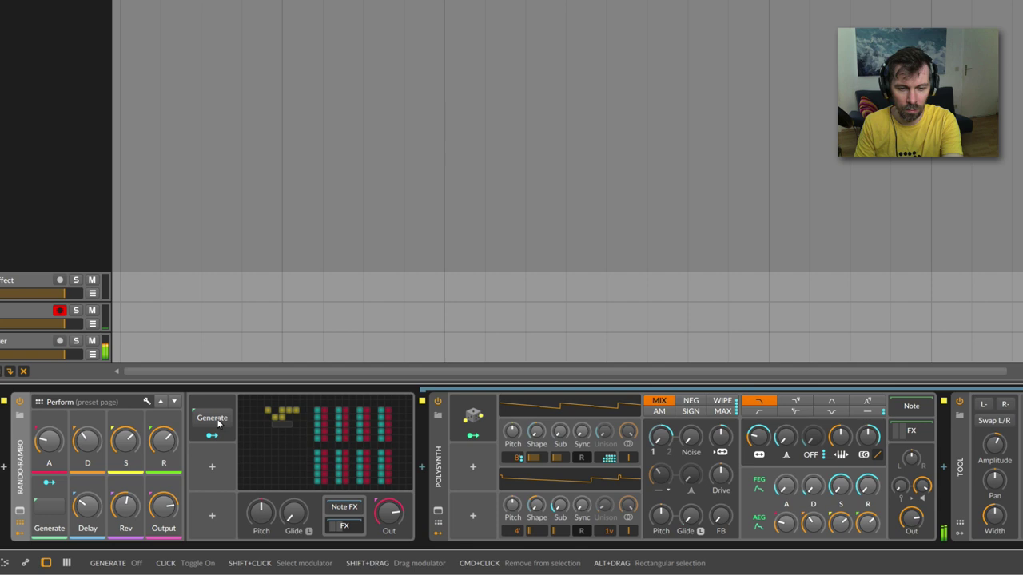
{"action": "left_click", "coordinate": [218, 424]}
{"action": "left_click", "coordinate": [218, 424]}
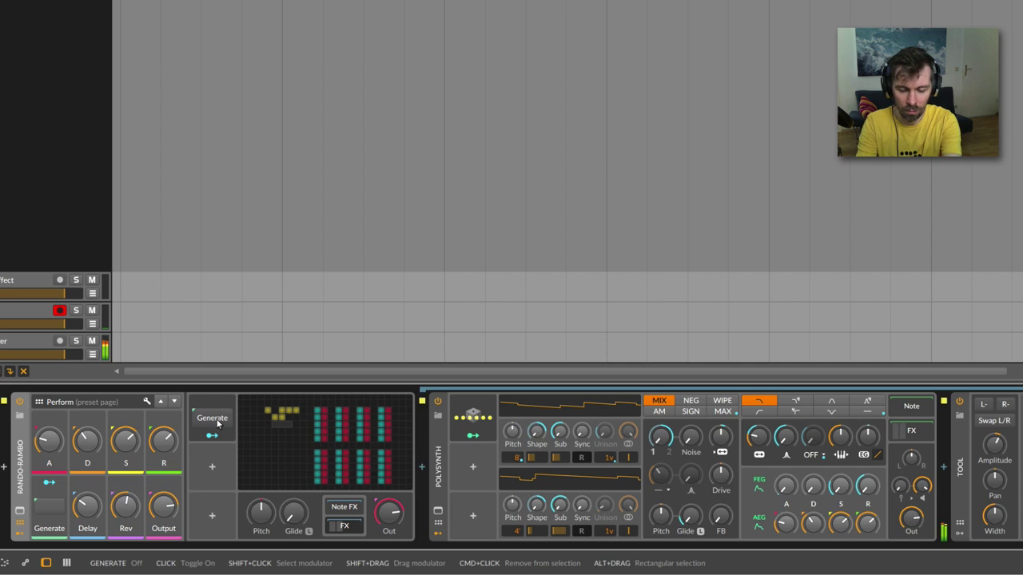
{"action": "left_click", "coordinate": [218, 423]}
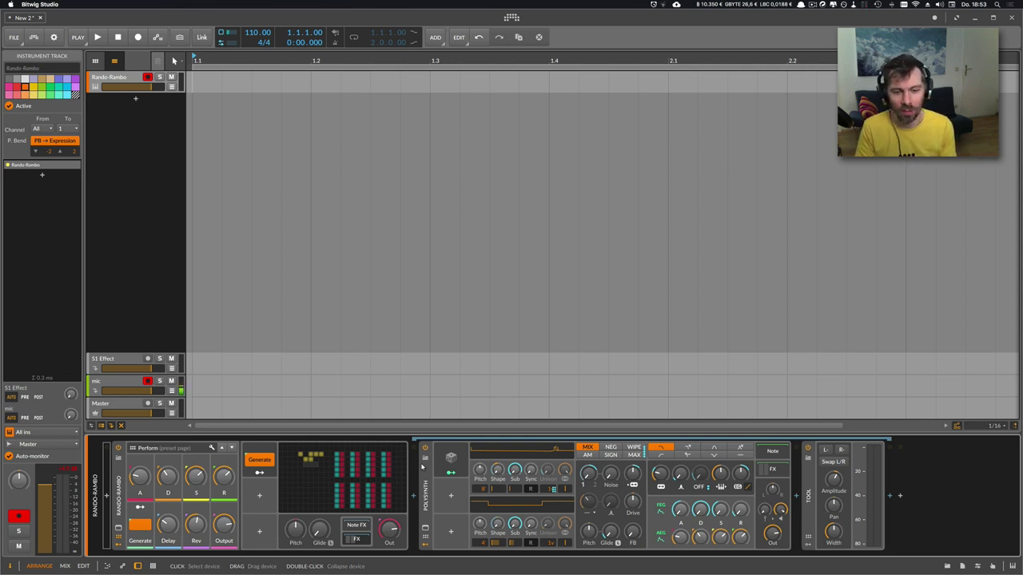
View the Polysynth settings, then the Poly Grid settings with its modulation routings.
{"action": "left_click", "coordinate": [424, 469]}
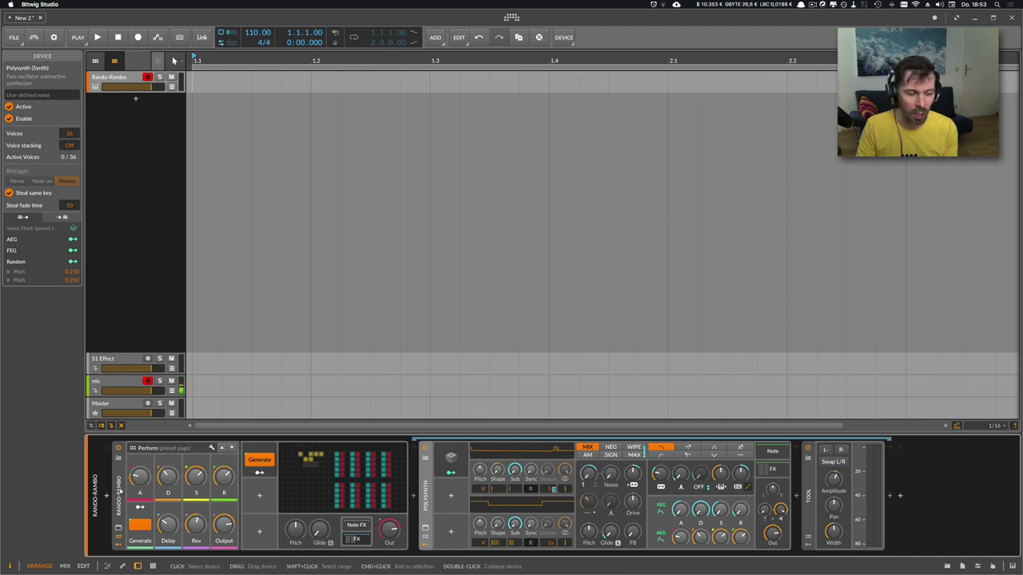
{"action": "left_click", "coordinate": [119, 492]}
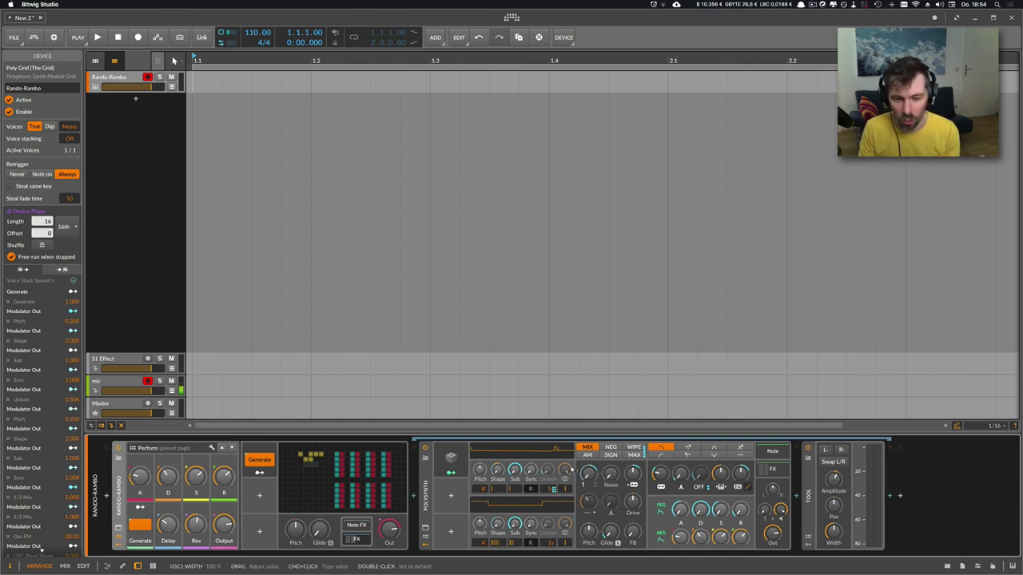
{"action": "right_click", "coordinate": [514, 472]}
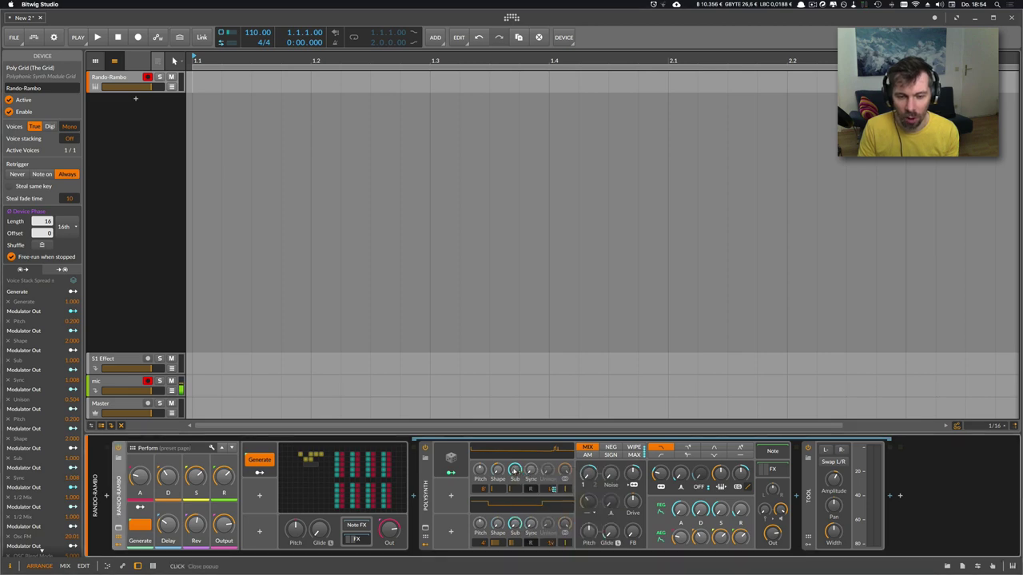
{"action": "right_click", "coordinate": [514, 472]}
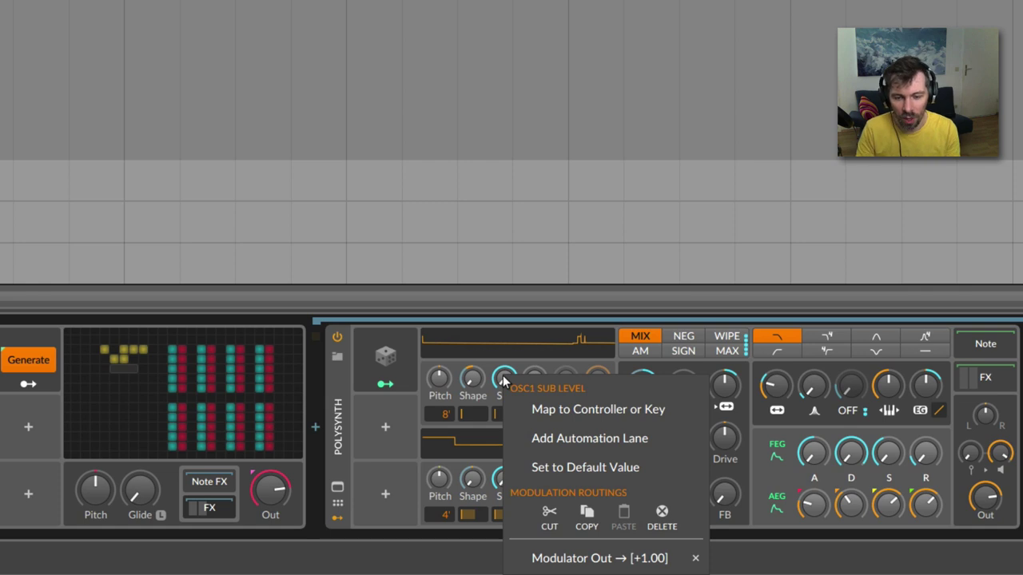
{"action": "key", "text": "Escape"}
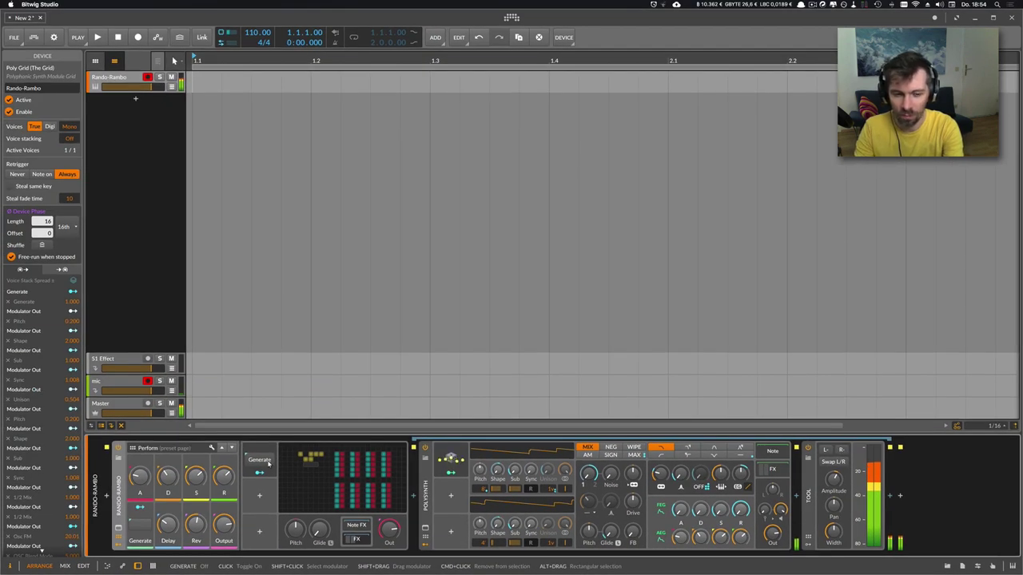
Toggle Generate twice more, collapse the Polysynth FX chain, and delete the Poly Grid device.
{"action": "left_click", "coordinate": [268, 463]}
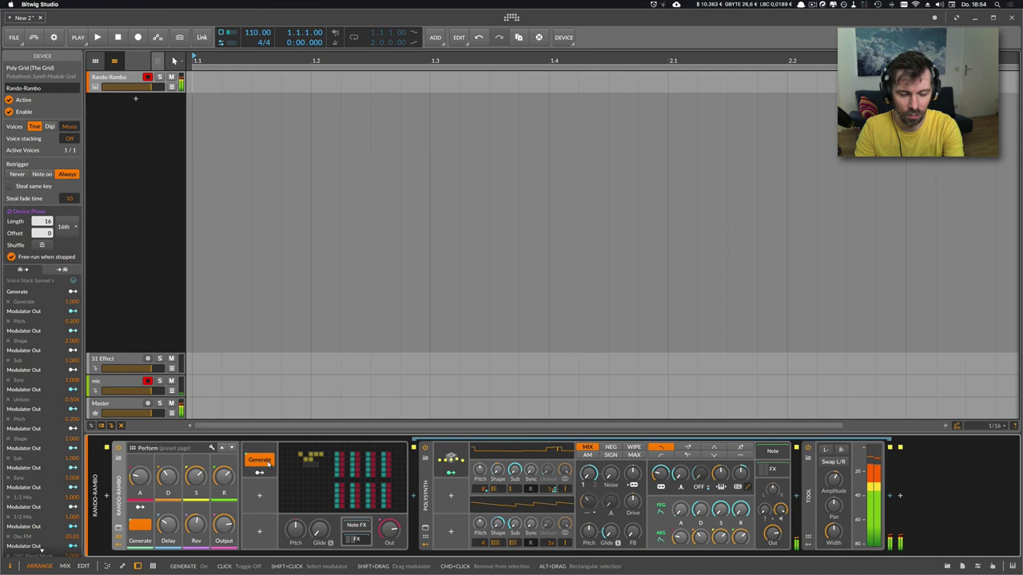
{"action": "left_click", "coordinate": [269, 463]}
{"action": "left_click", "coordinate": [268, 463]}
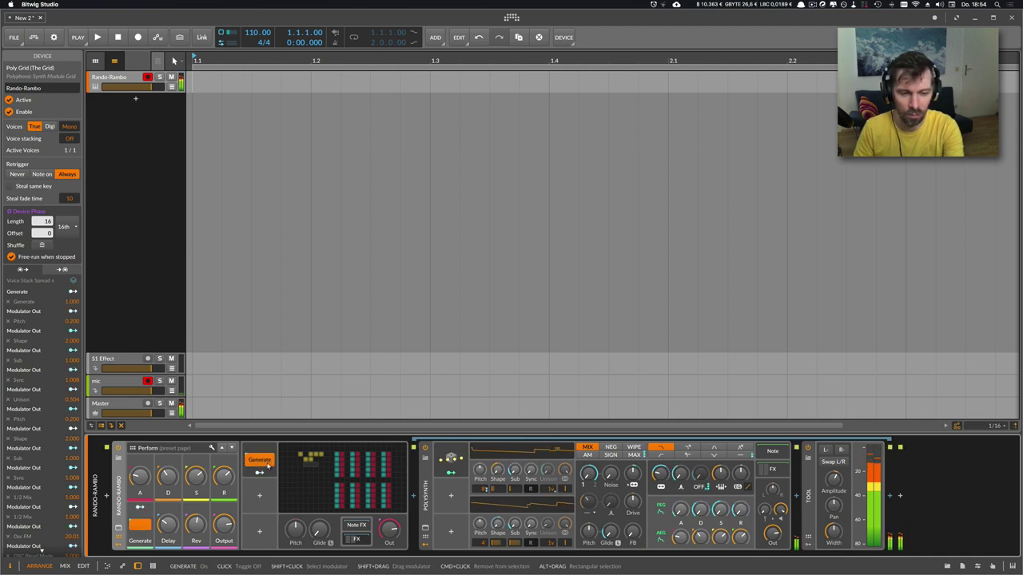
{"action": "left_click", "coordinate": [268, 463]}
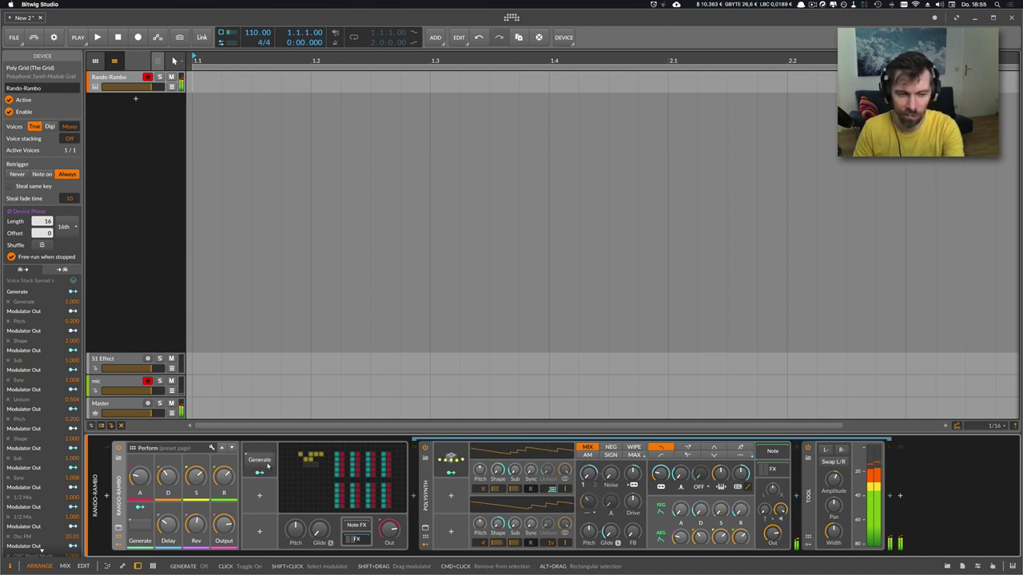
{"action": "left_click", "coordinate": [357, 538]}
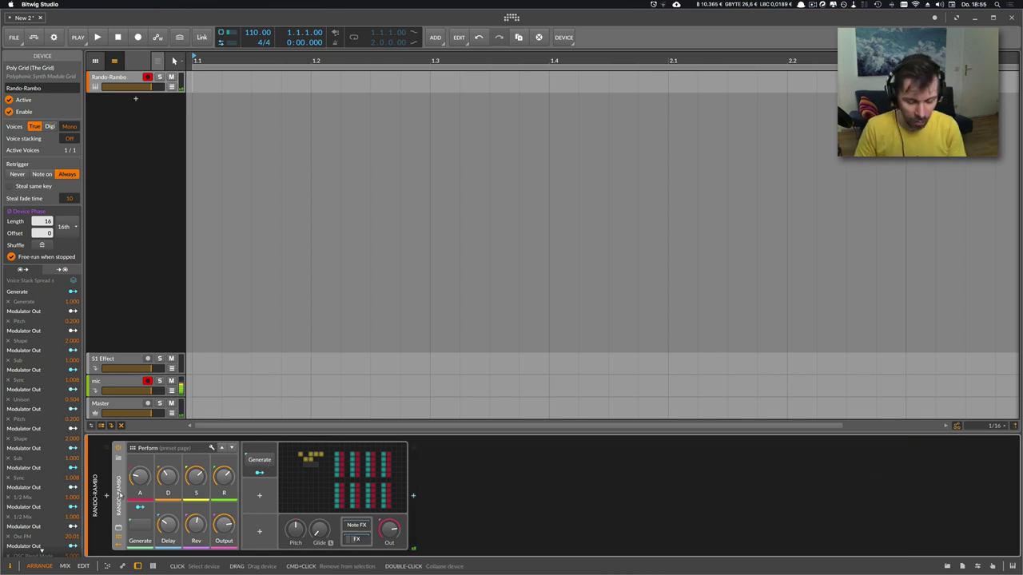
{"action": "key", "text": "Delete"}
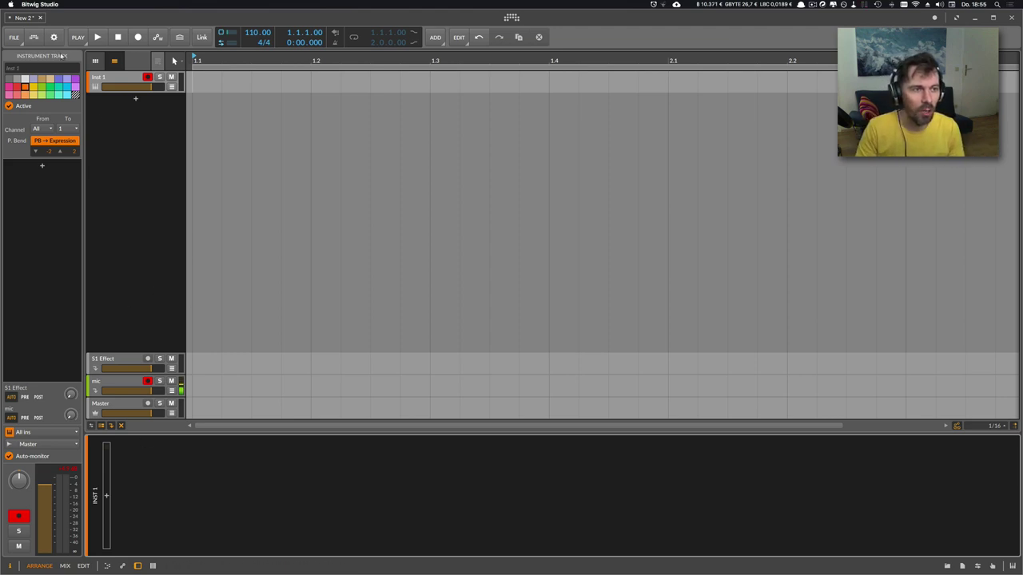
Show the dashboard's Packages page listing Essentials Collection items like Bitwig Factory Clips and Grand Piano Light.
{"action": "left_click", "coordinate": [53, 37]}
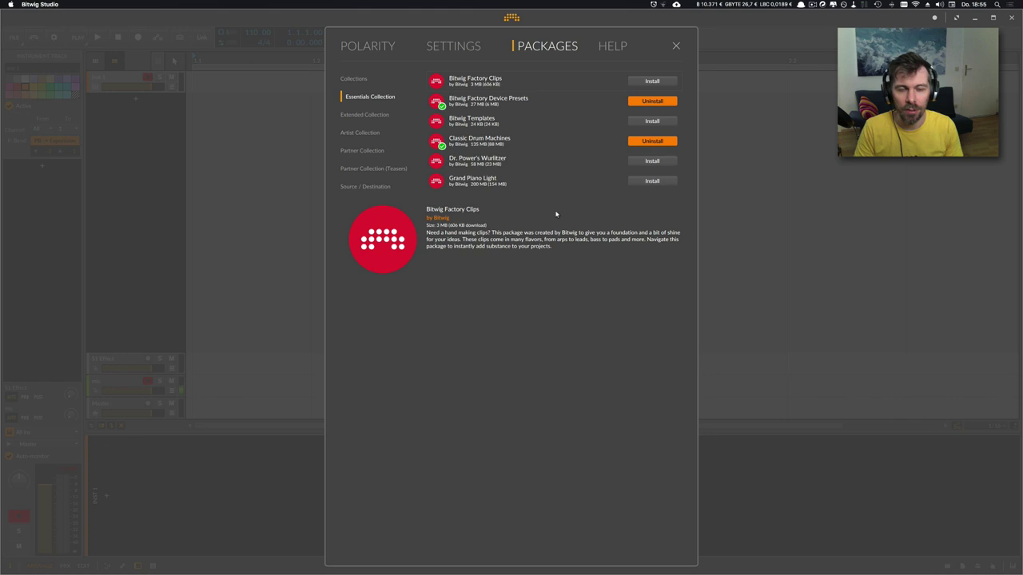